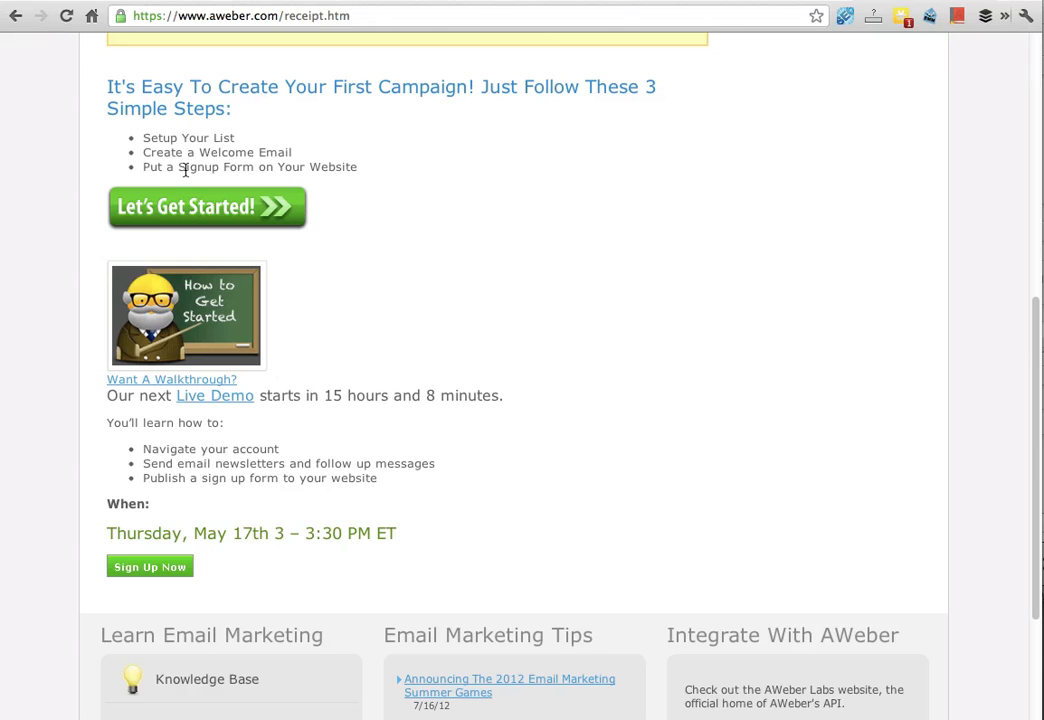
Step: Open the account's list management and create a new list
click(224, 211)
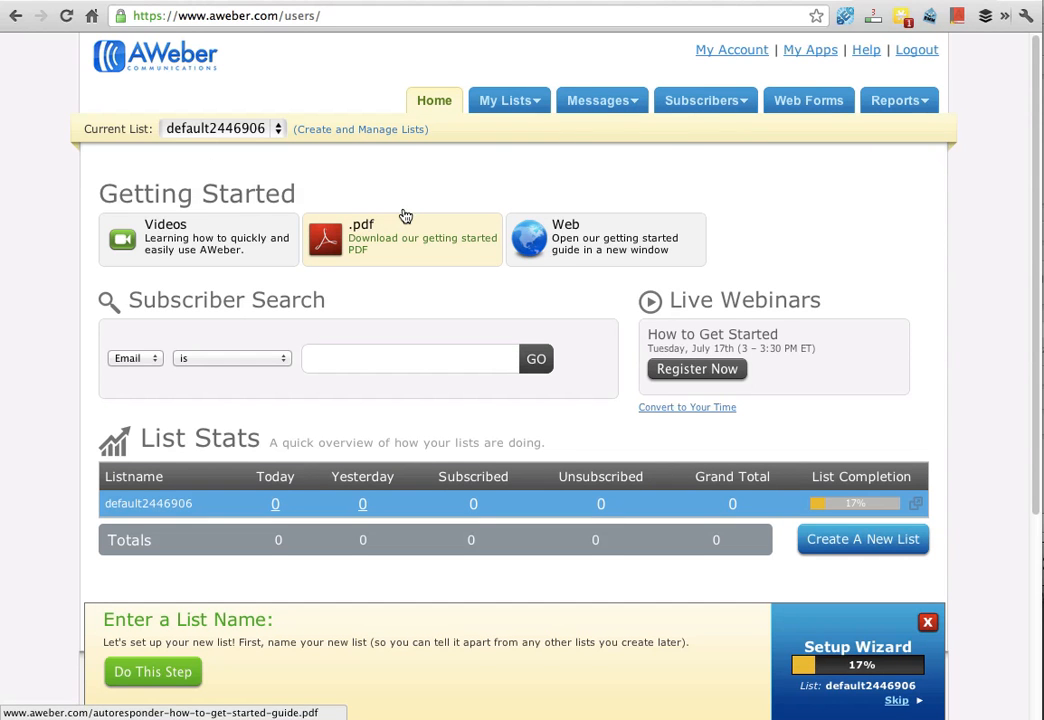
click(357, 132)
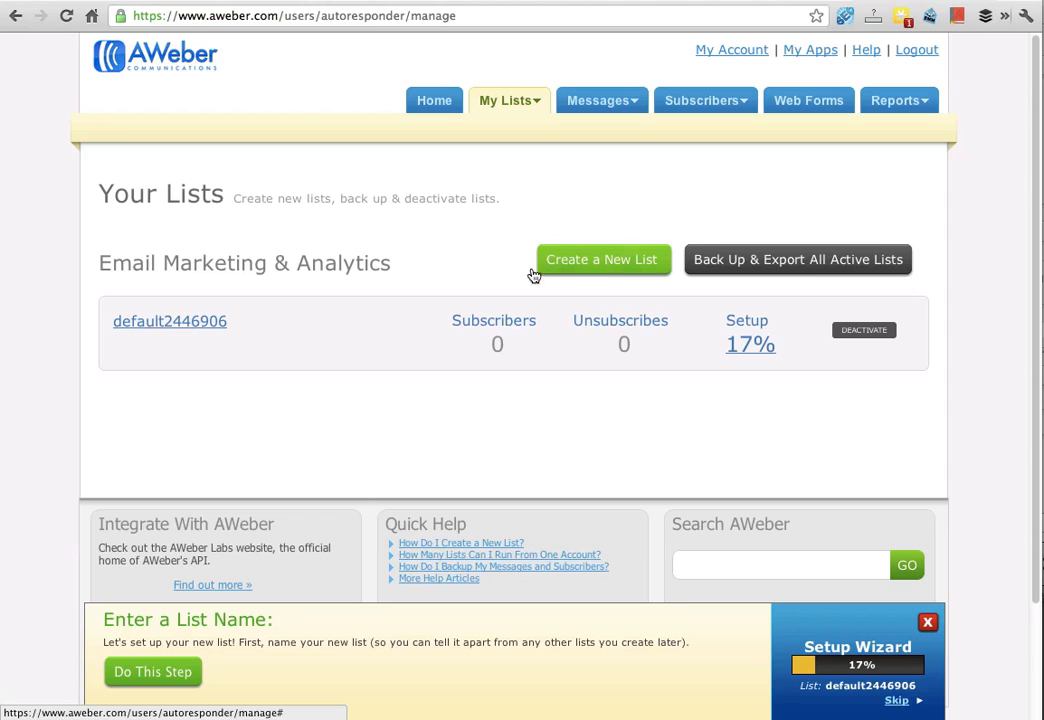
click(591, 270)
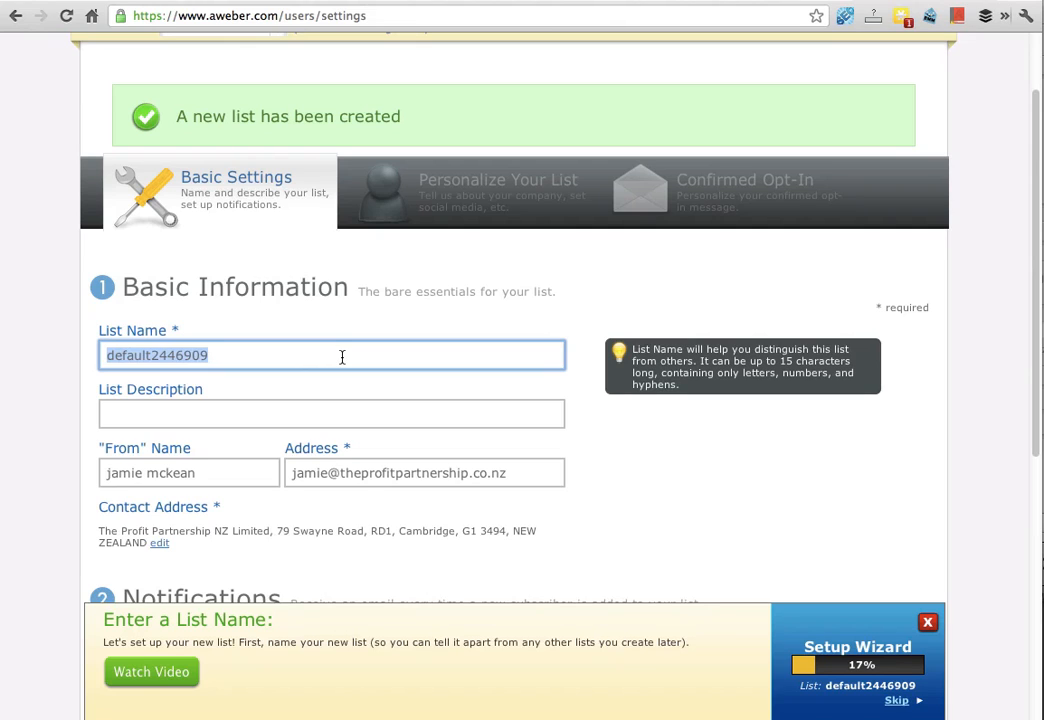
Step: Name the list prospectlist and give it the description "this list is for my wonderful prospects"
text(prospect)
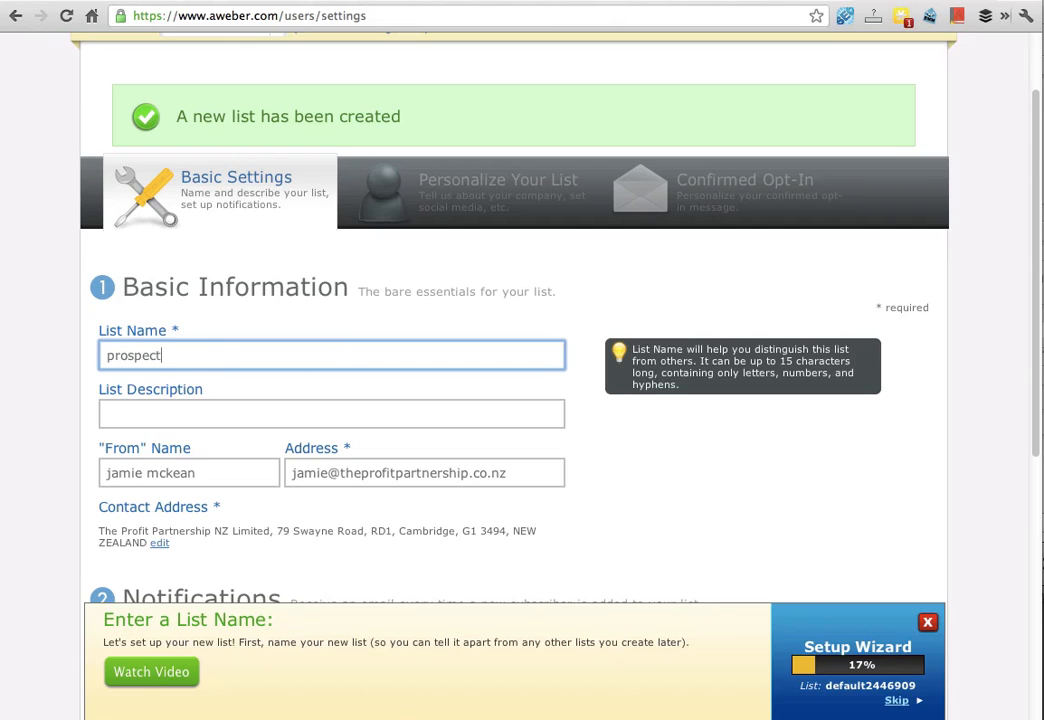
text(list)
mouse_move(231, 387)
click(149, 415)
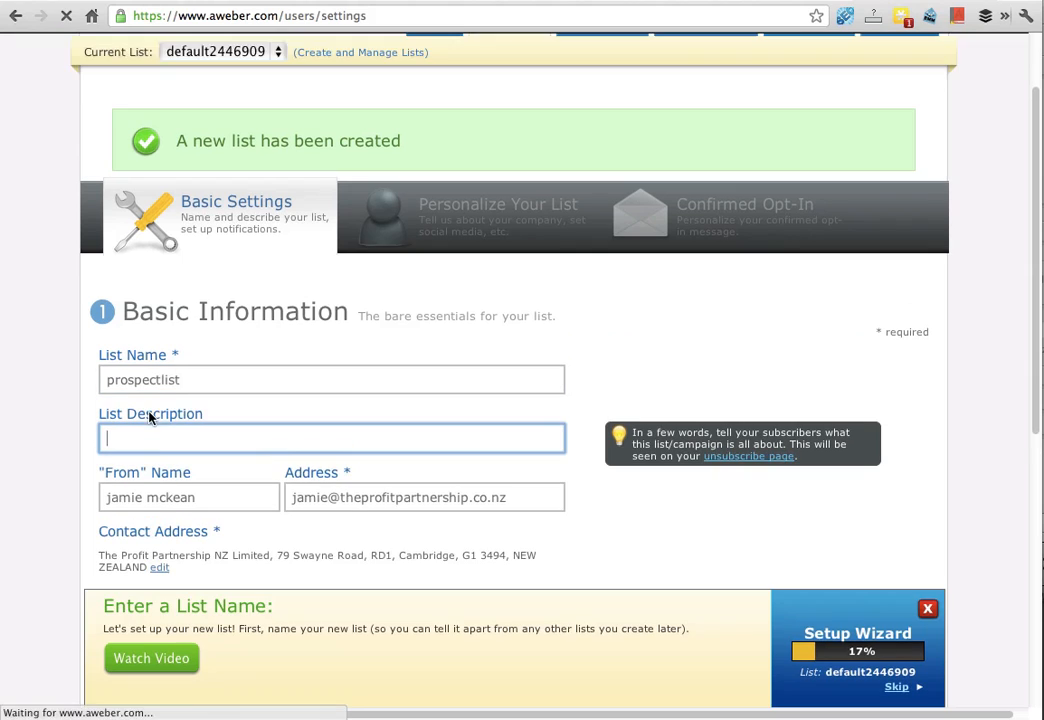
text(this list)
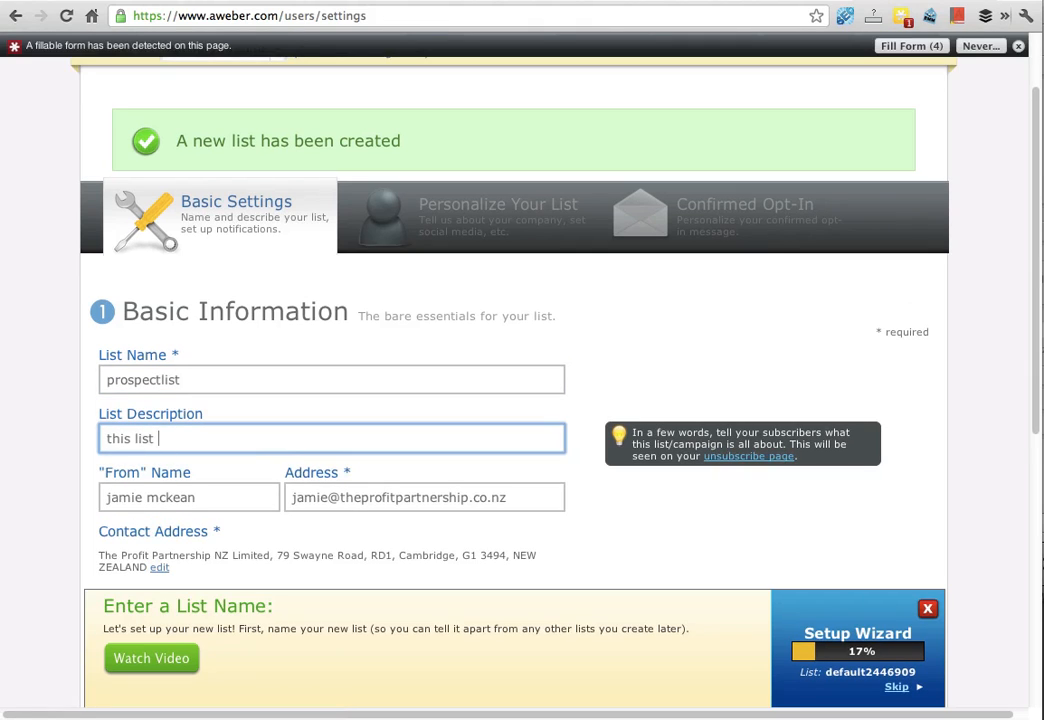
text( is for my wonderful prospects)
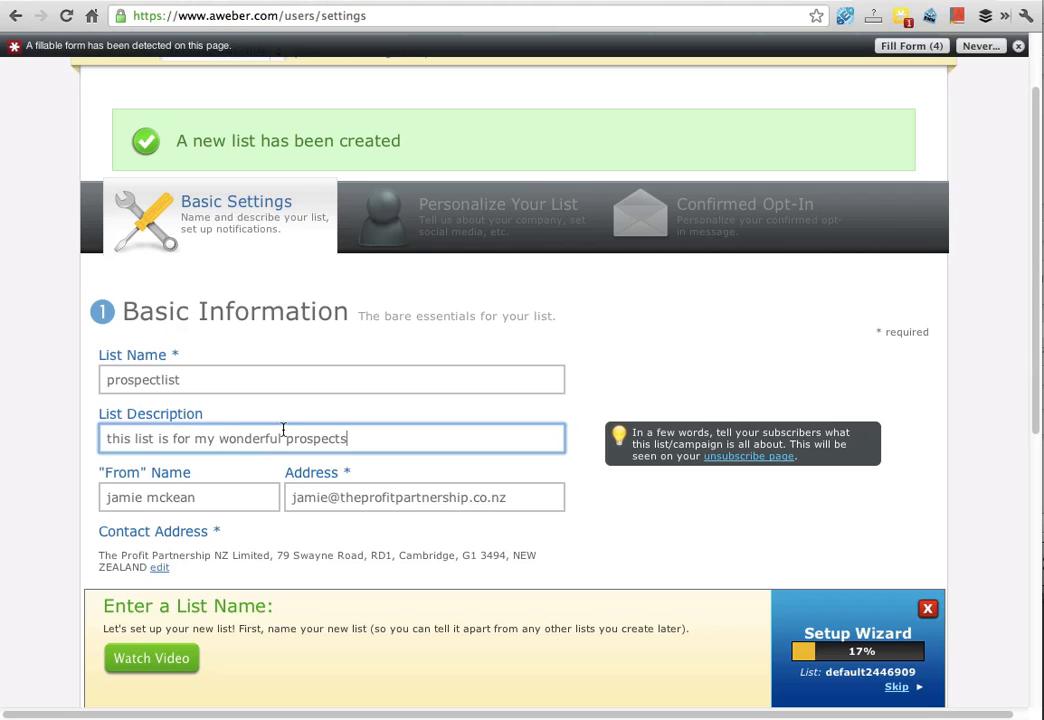
Step: Replace the "From" name with the sender's full name in corrected capitalisation
scroll(283, 432, down, 1)
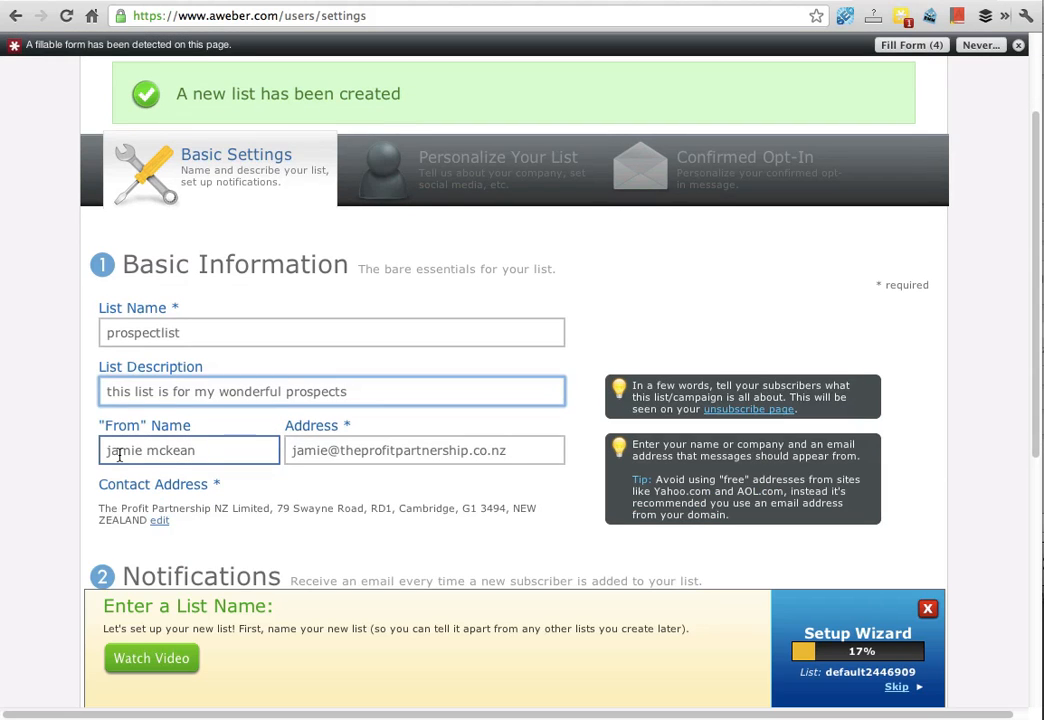
double_click(203, 450)
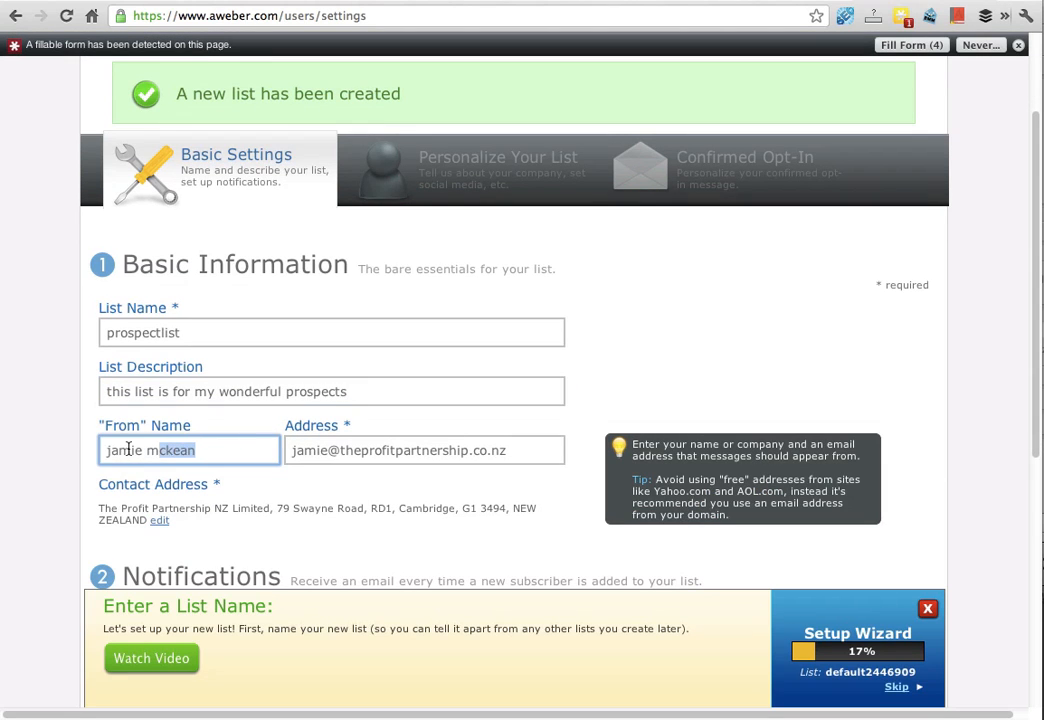
click(127, 450)
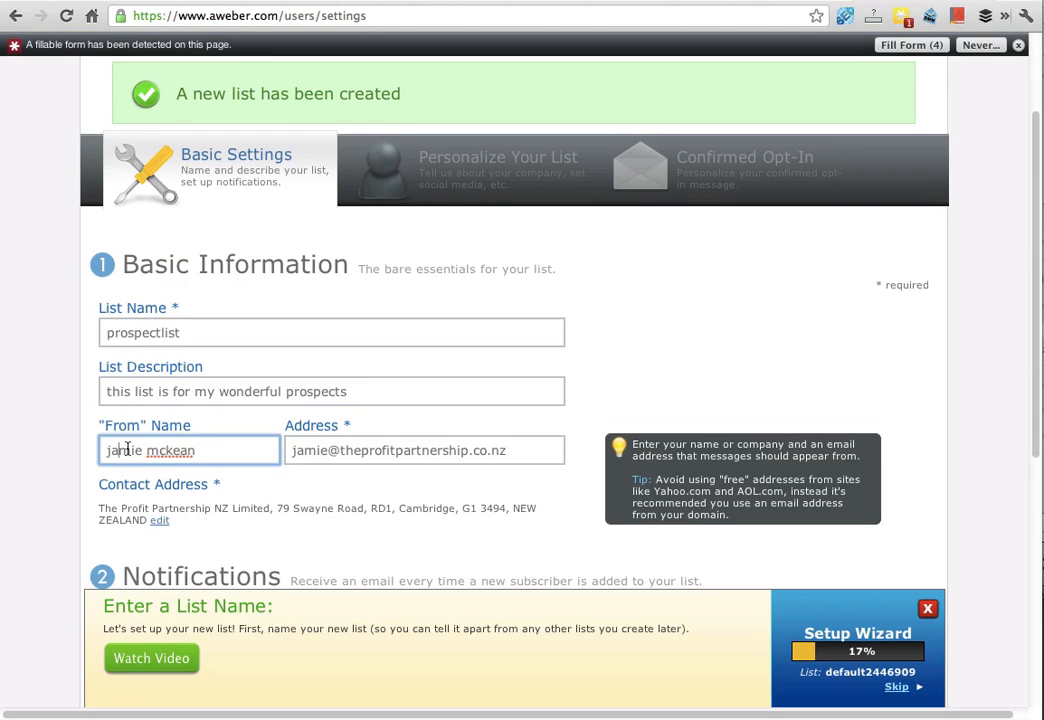
triple_click(202, 449)
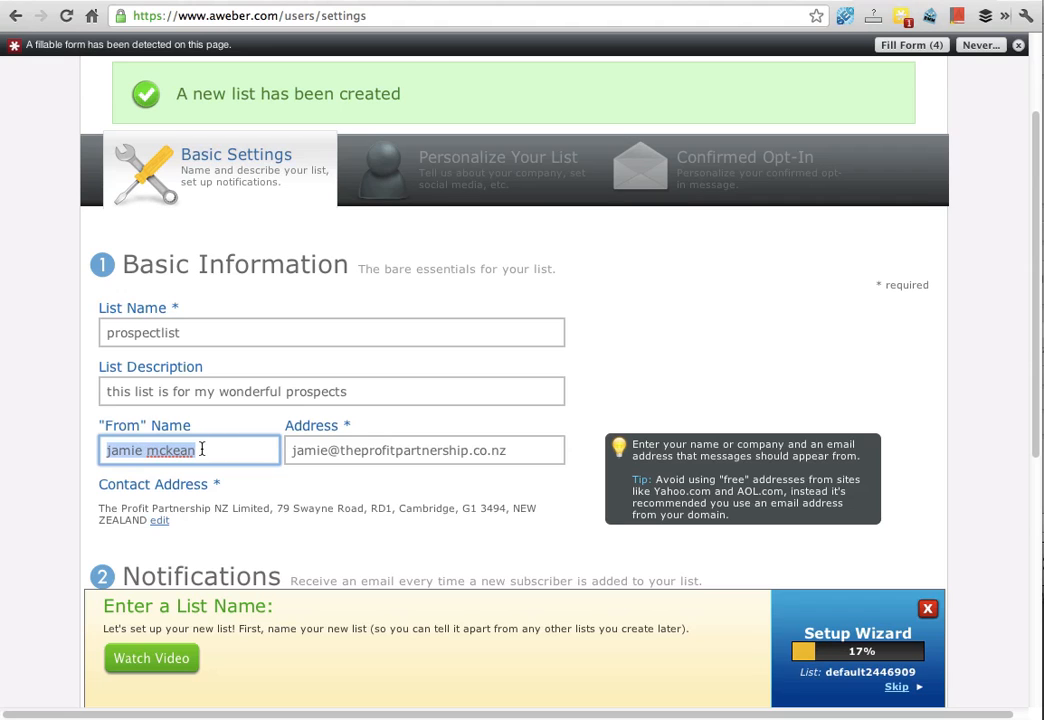
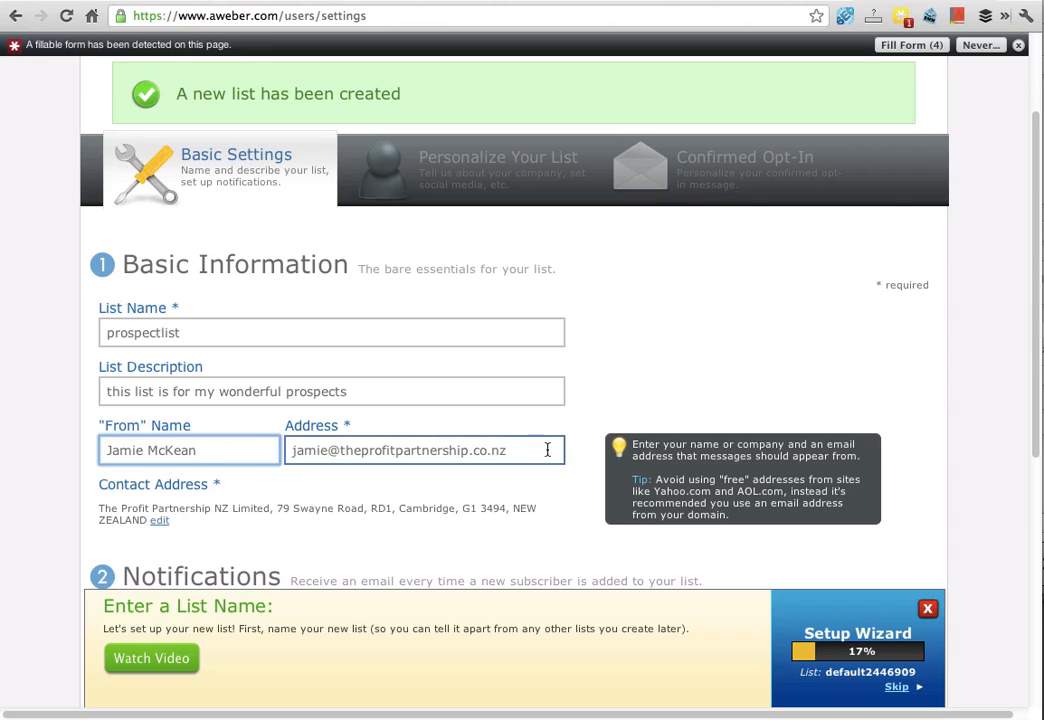
Step: Add a subscriber notification recipient with the person's first name and e-mail address
scroll(547, 448, down, 5)
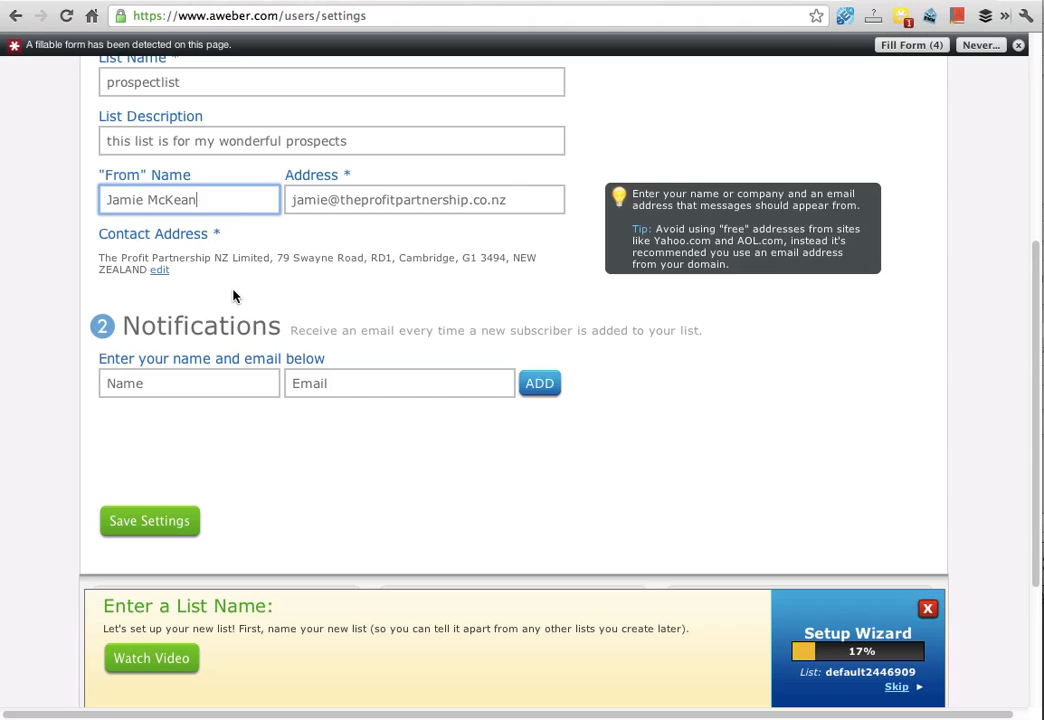
scroll(233, 291, up, 5)
scroll(233, 291, down, 3)
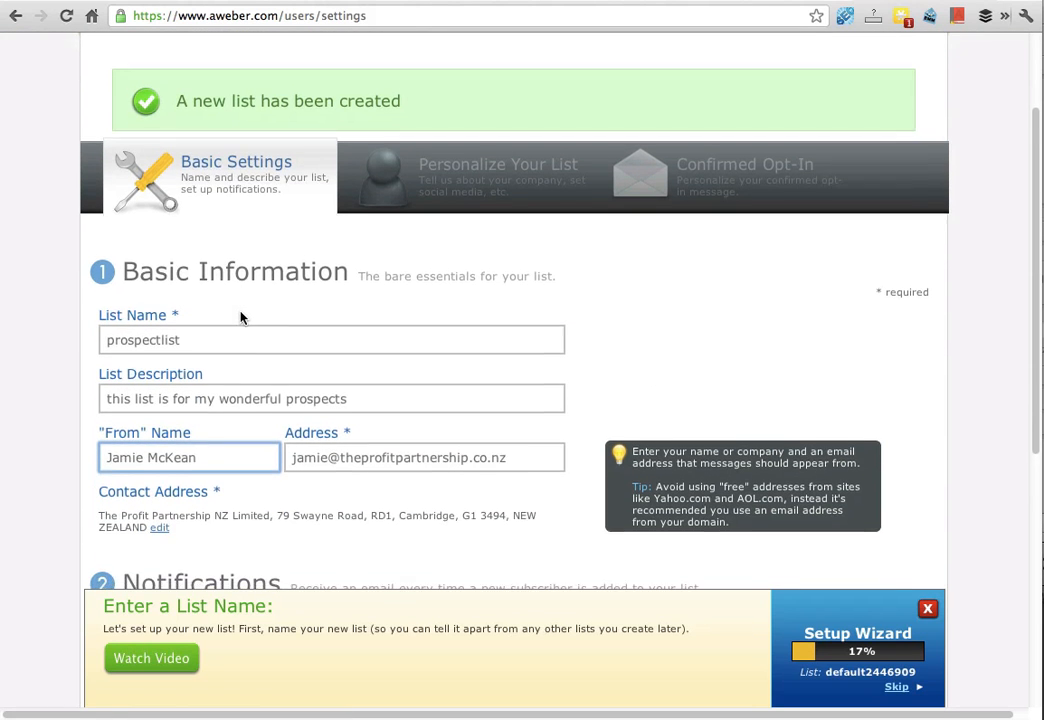
scroll(241, 317, down, 2)
scroll(241, 317, down, 2)
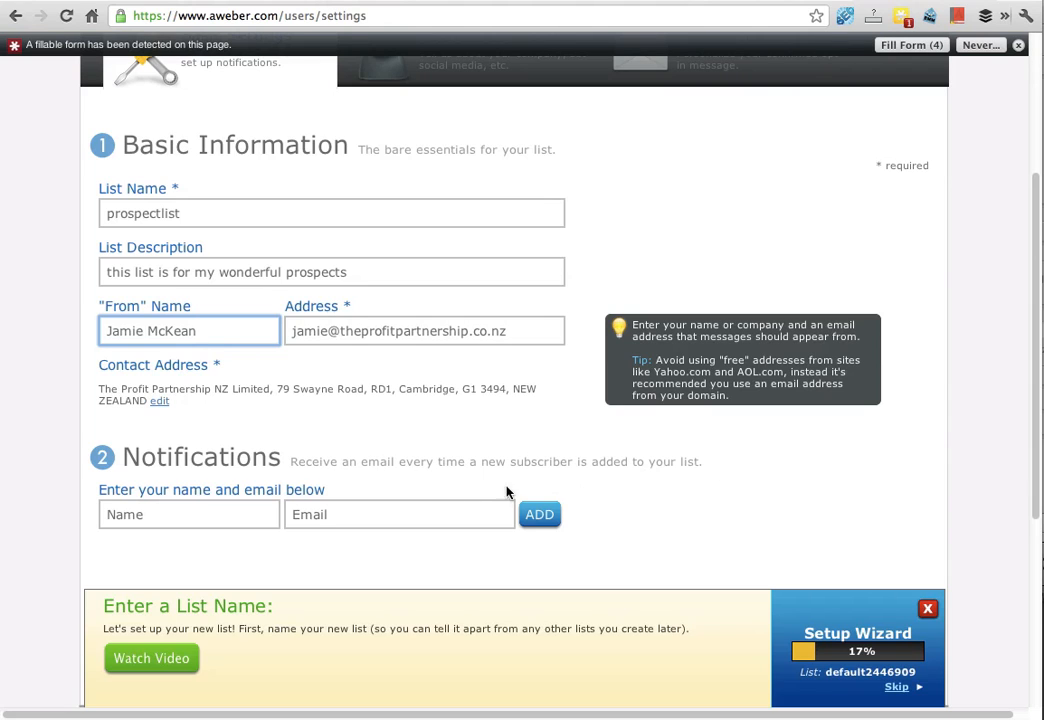
click(181, 513)
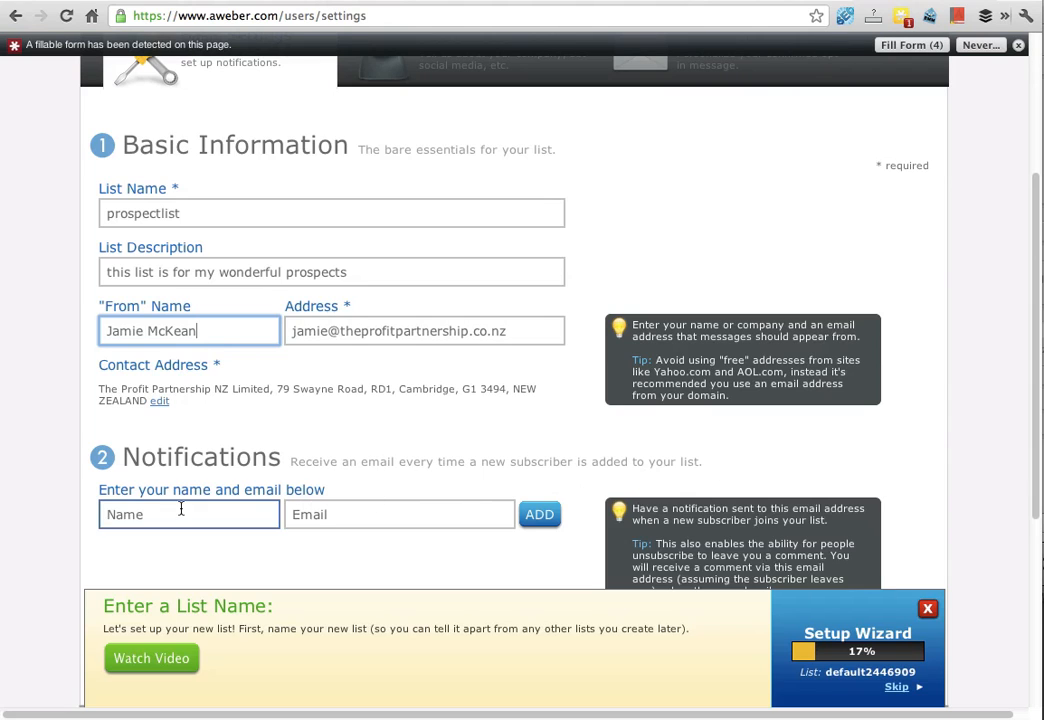
text(Jamie)
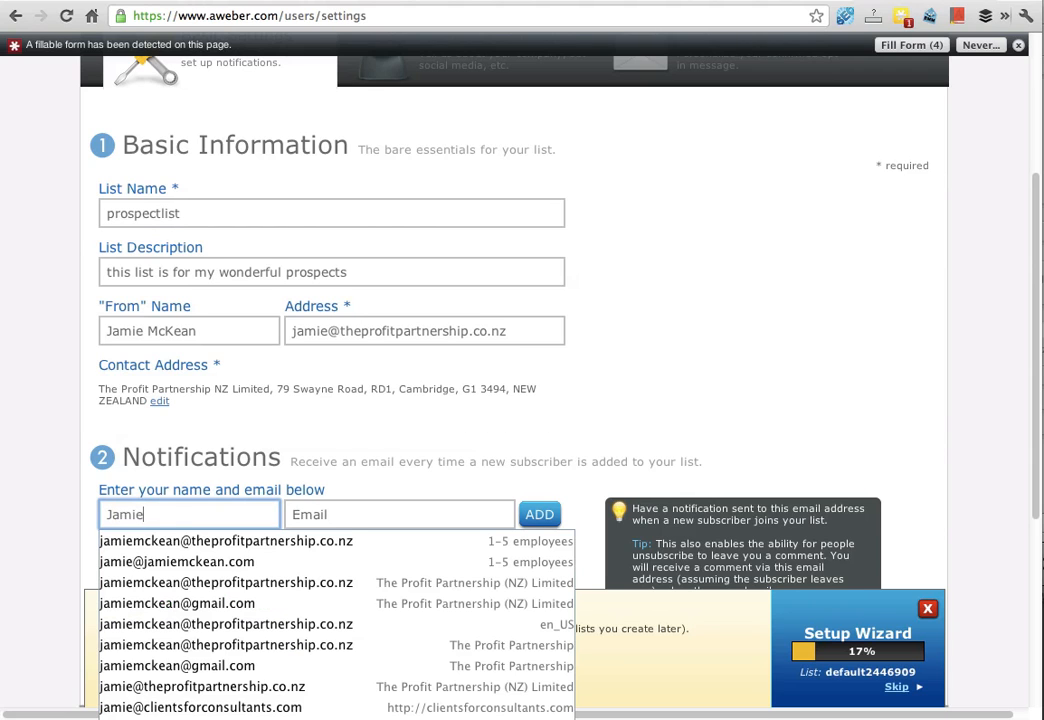
key(Tab)
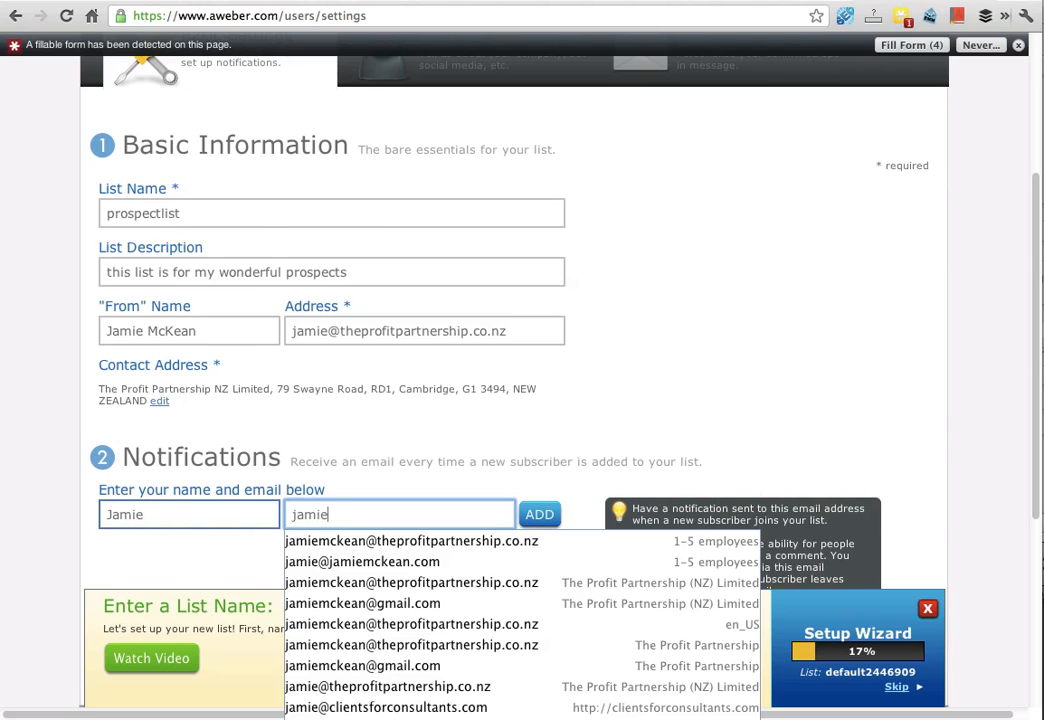
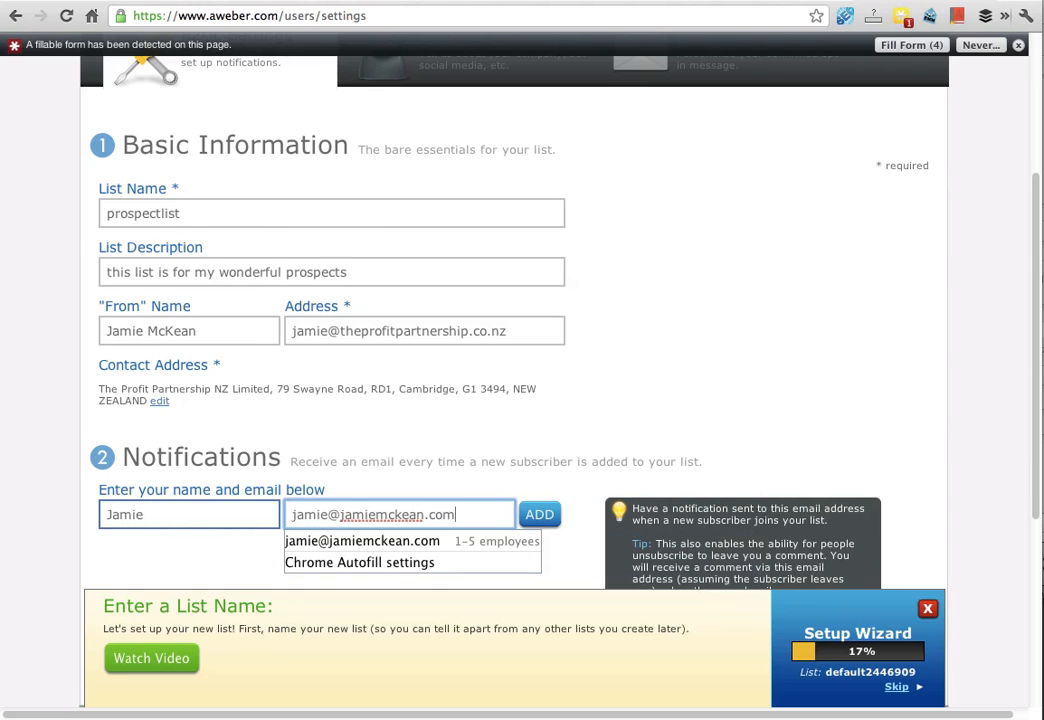
click(554, 515)
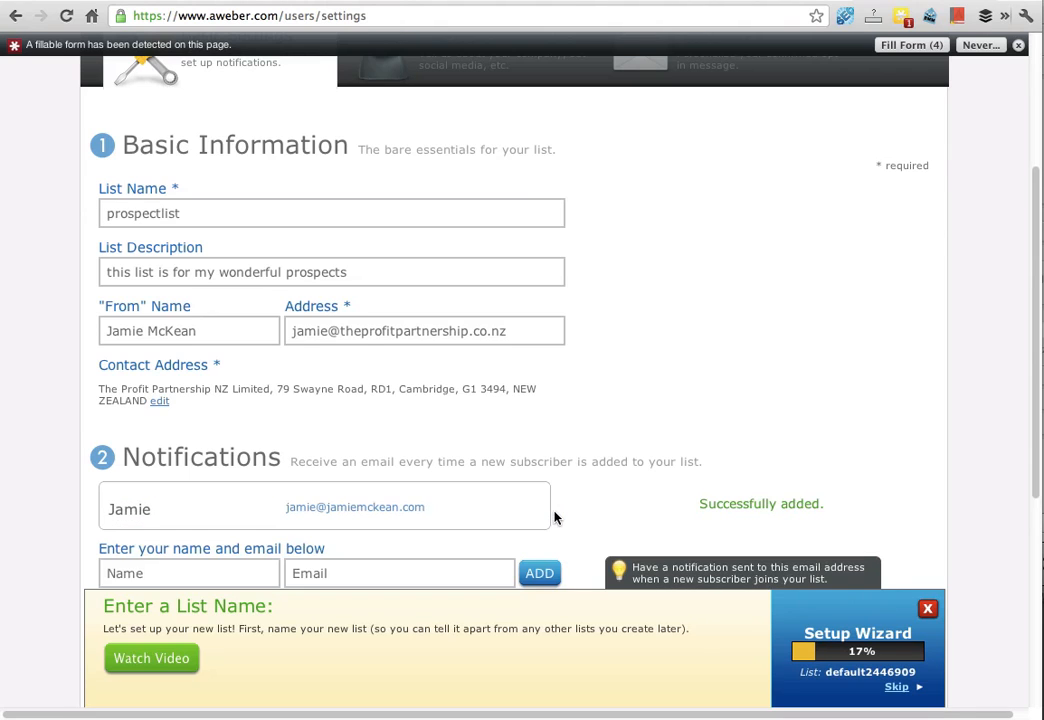
Step: Save the list's basic settings
scroll(555, 500, down, 2)
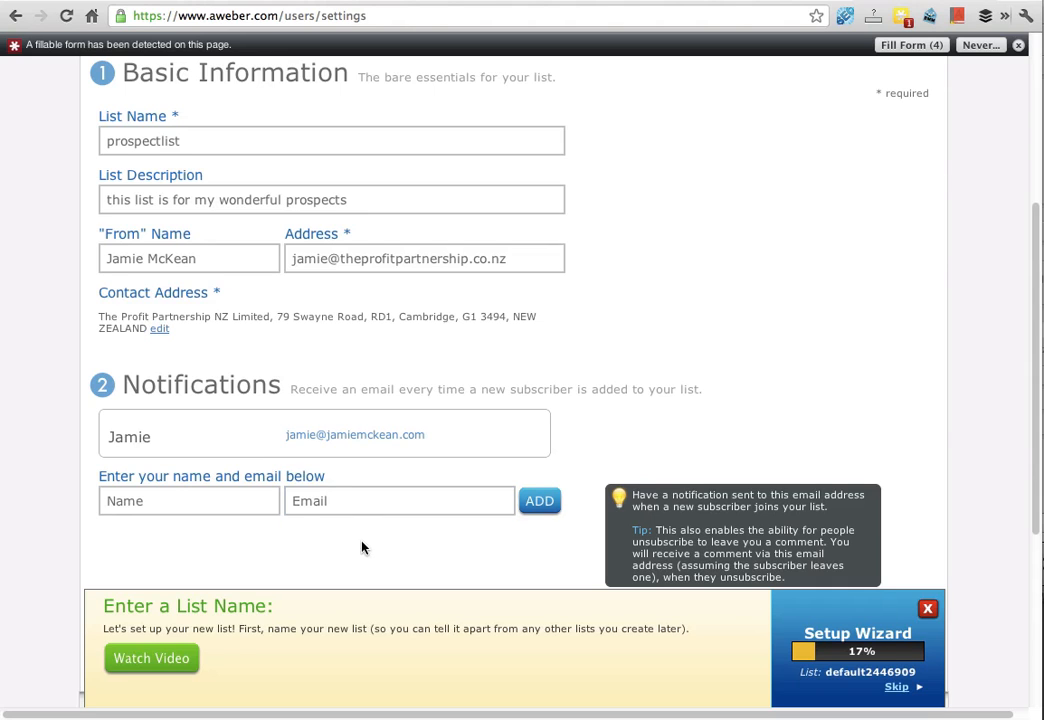
scroll(340, 510, down, 3)
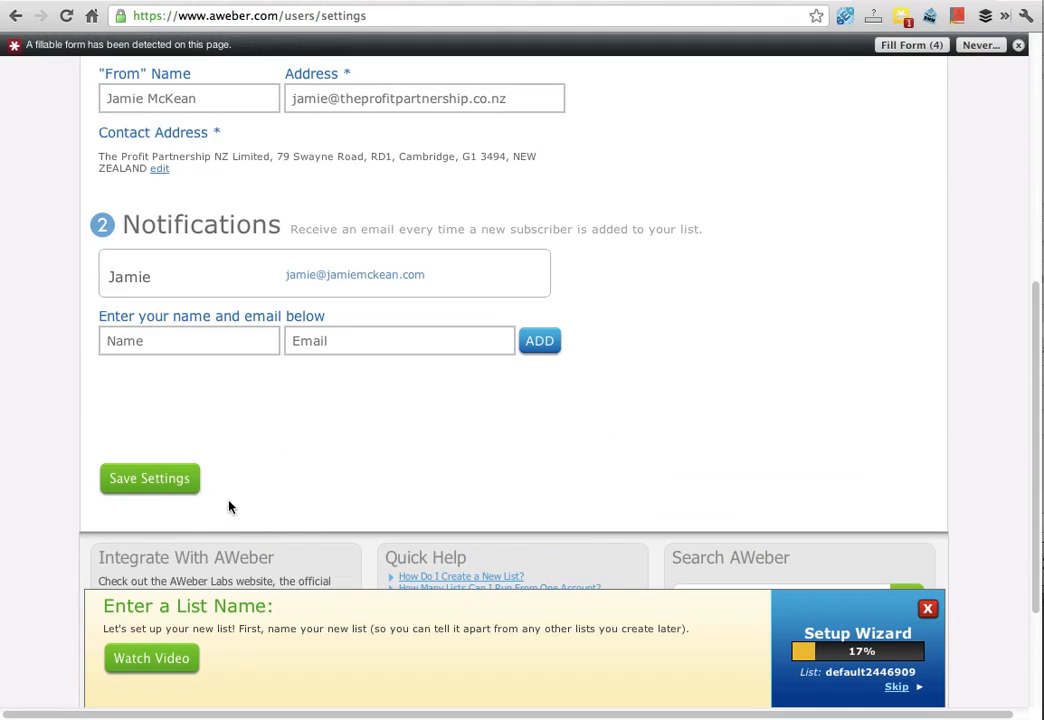
click(163, 480)
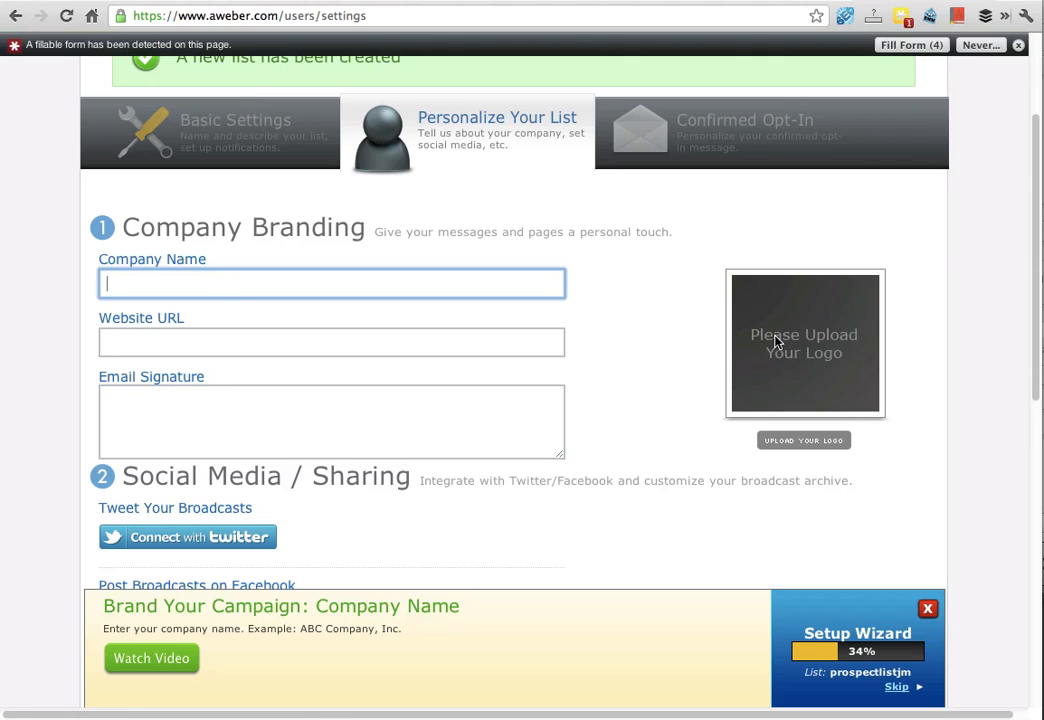
Step: Set the company name to The Profit Partnership (NZ) Limited using the autofill suggestion
click(175, 282)
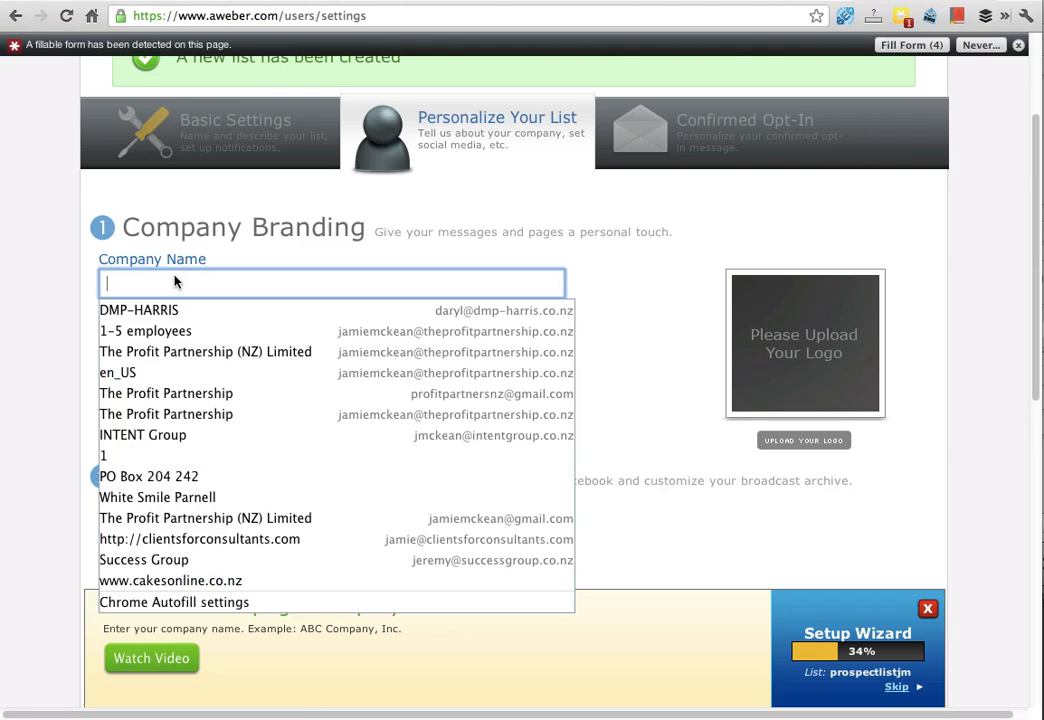
text(The Prof)
key(Down)
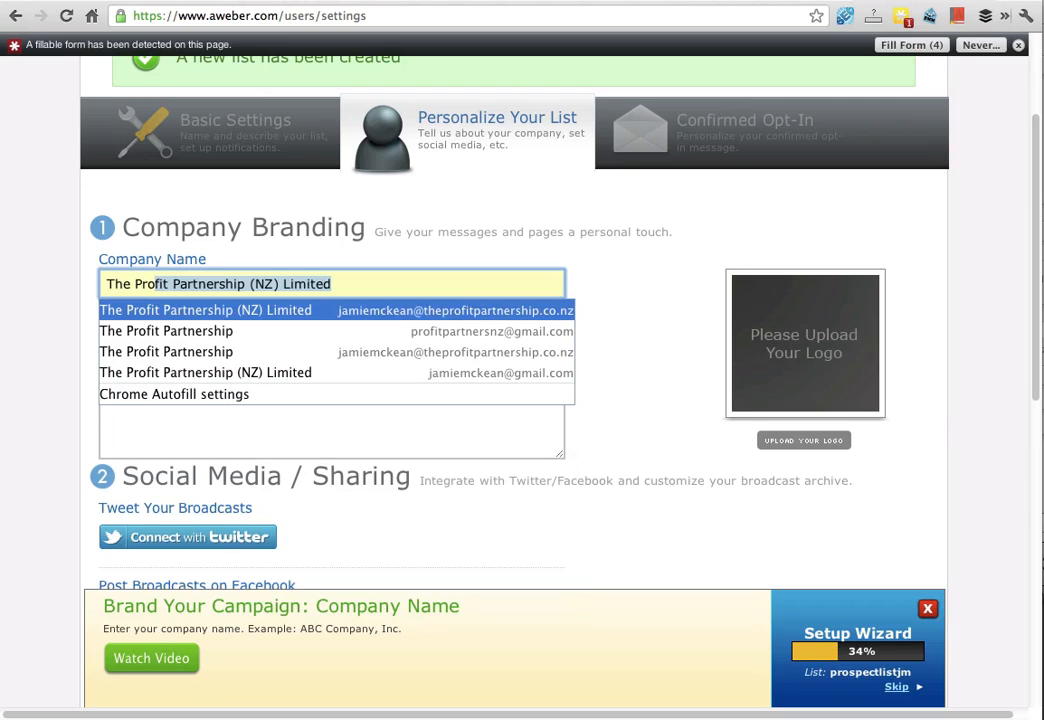
key(Return)
key(Tab)
text(ww)
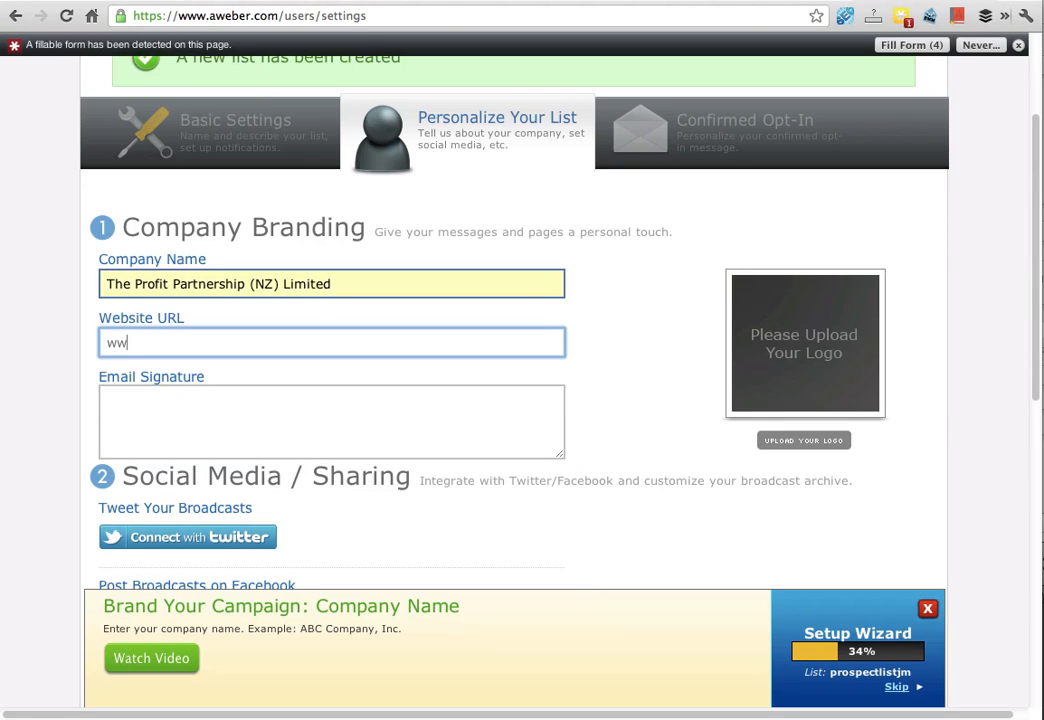
text(w.theprofitpartnershi)
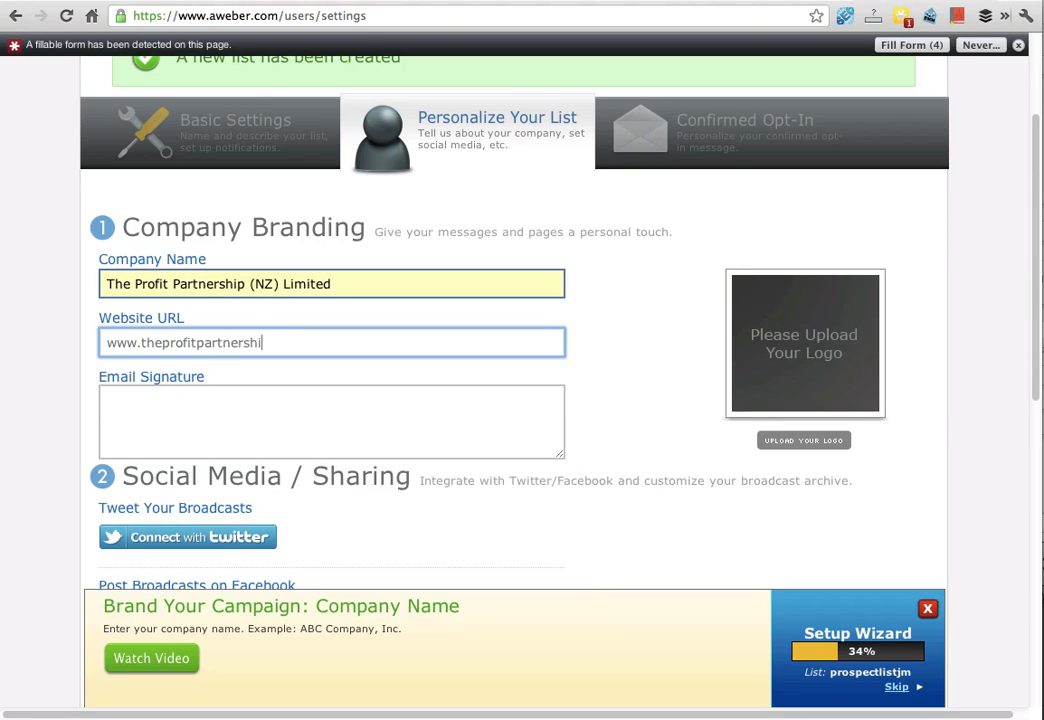
text(p.co.nz)
key(Tab)
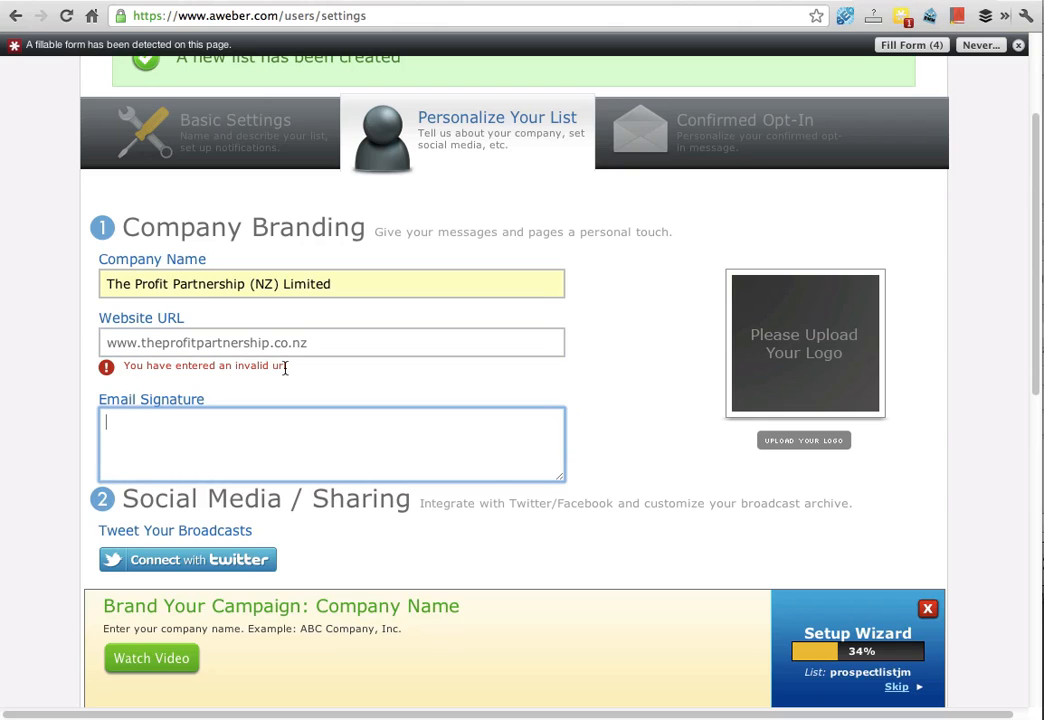
click(110, 343)
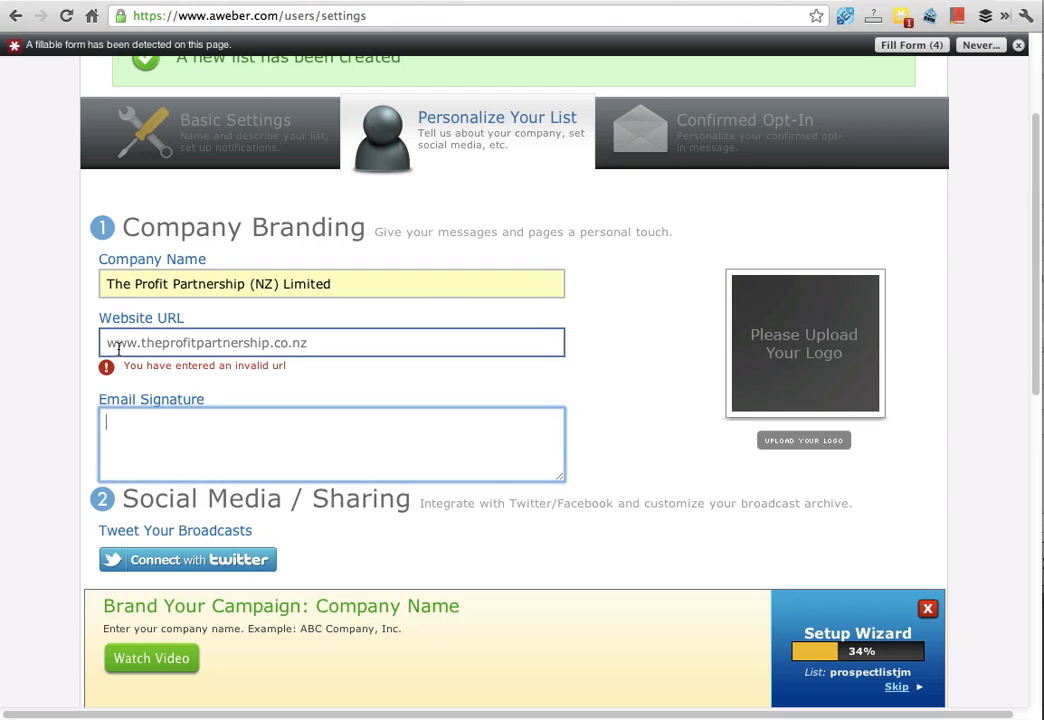
text(http://)
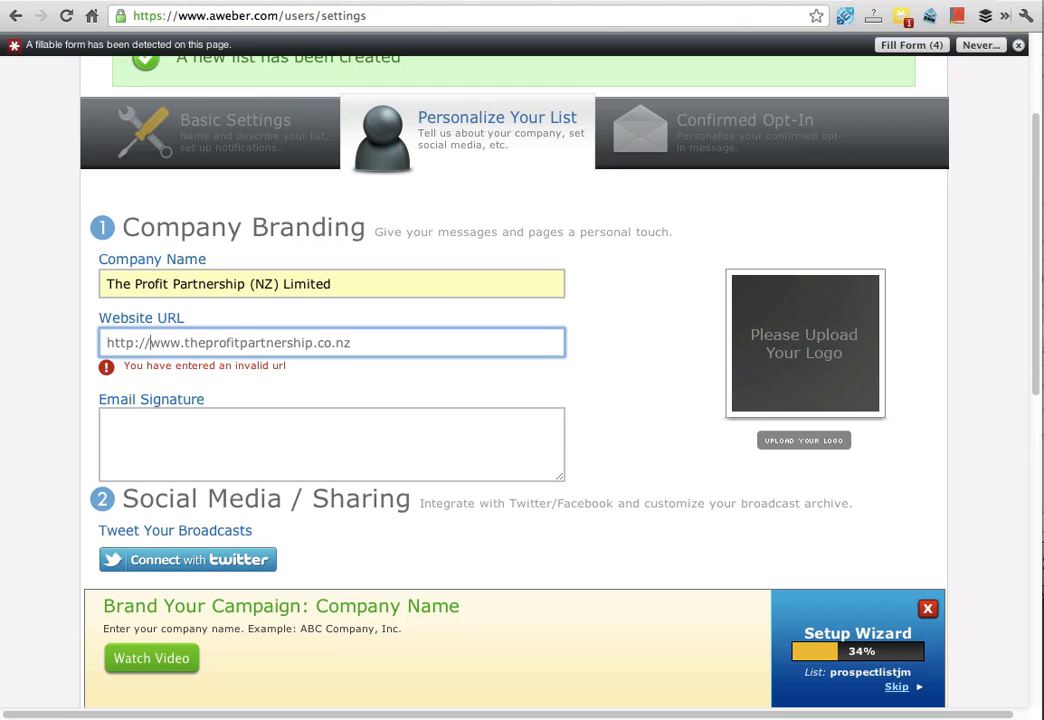
key(Tab)
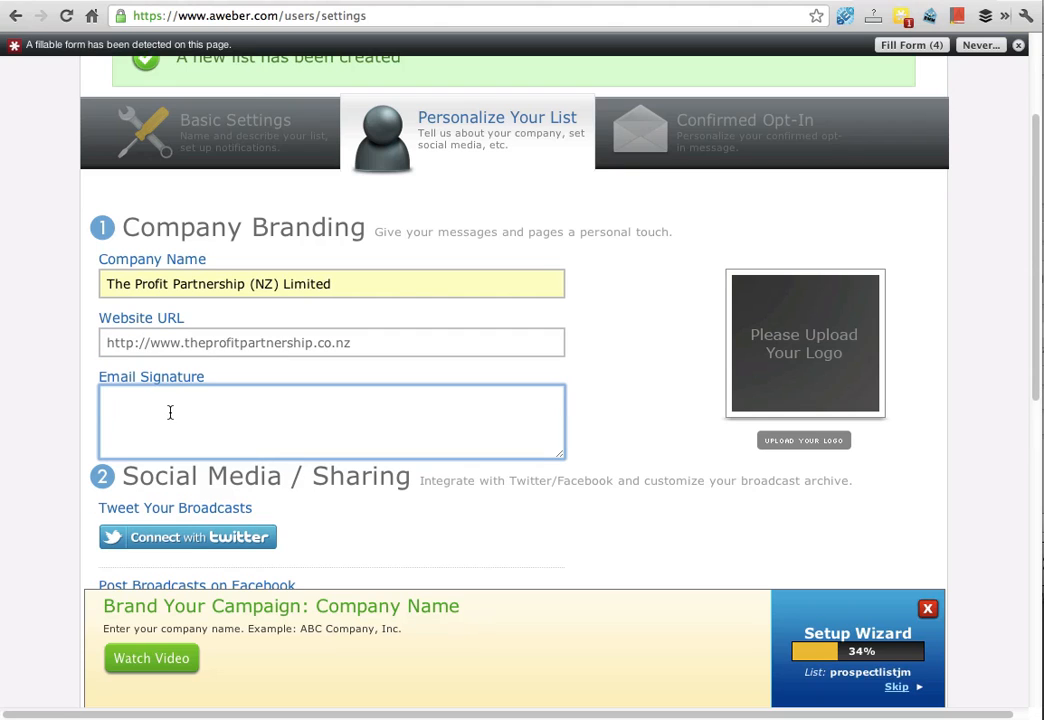
Step: Write an email signature with the sender's full name on one line and e-mail address below
key(Return)
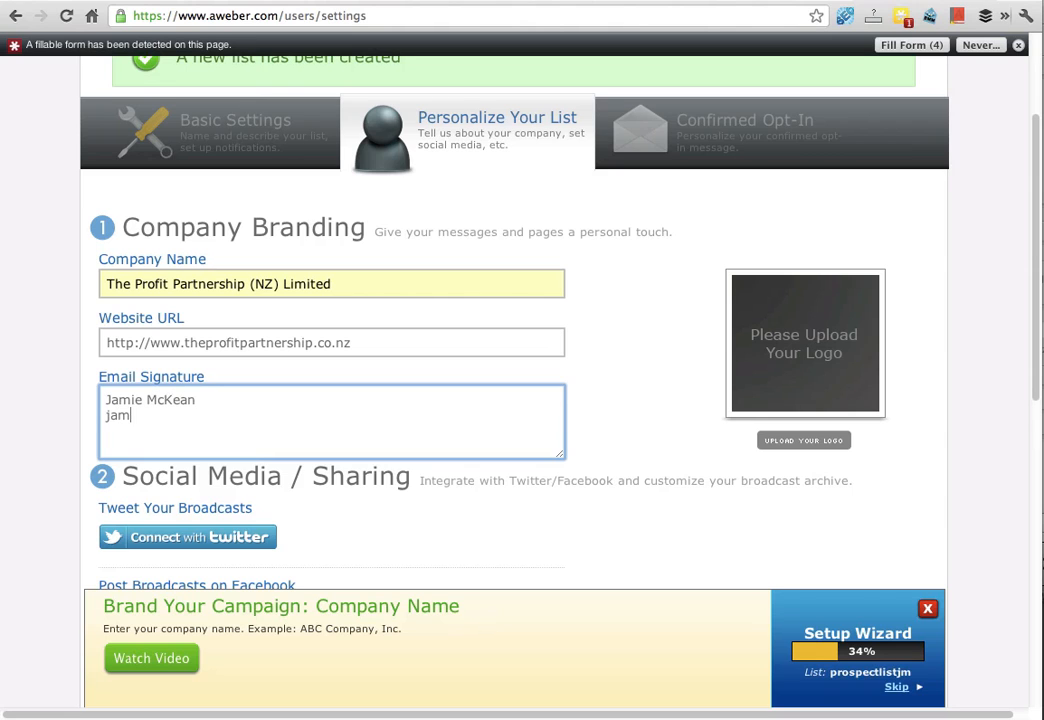
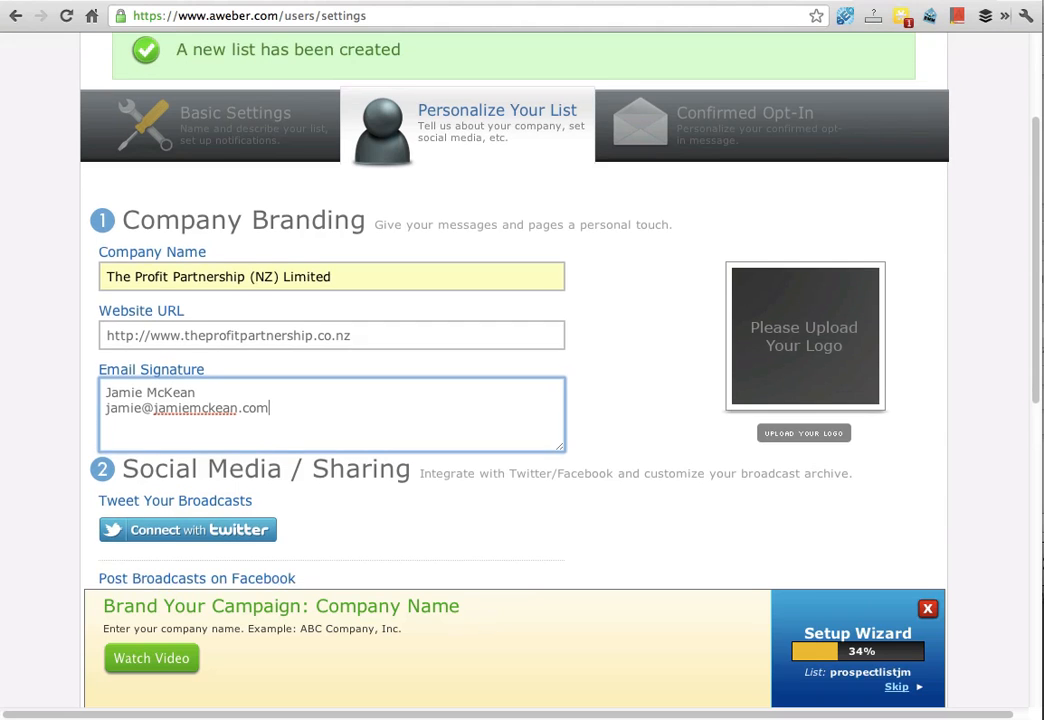
scroll(500, 350, down, 5)
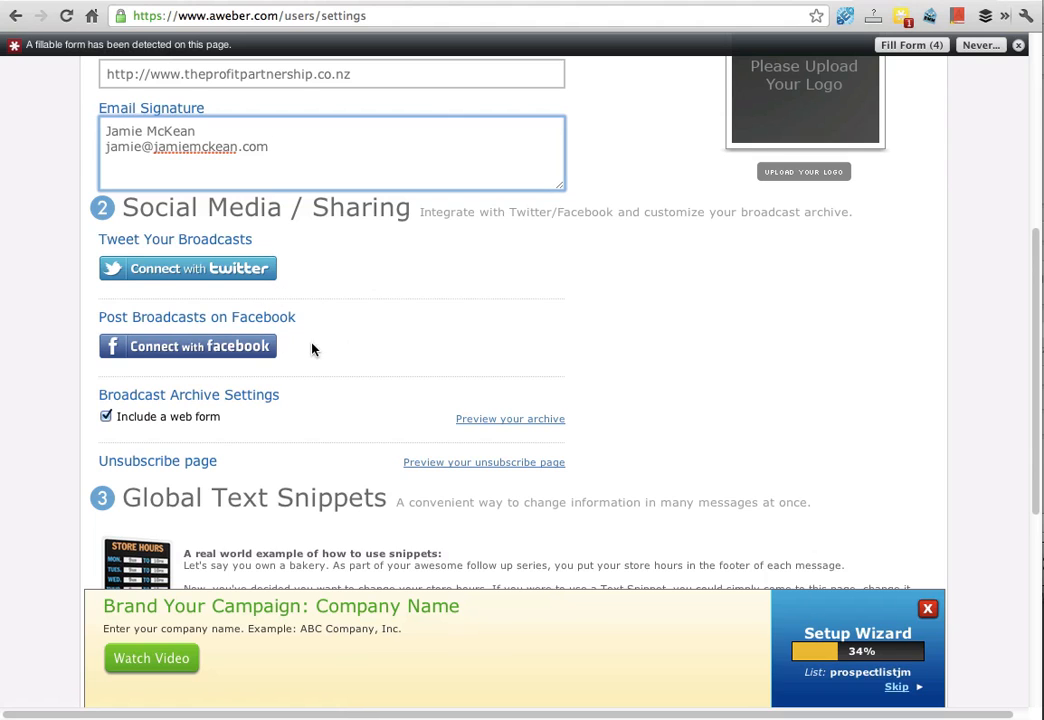
scroll(347, 355, down, 3)
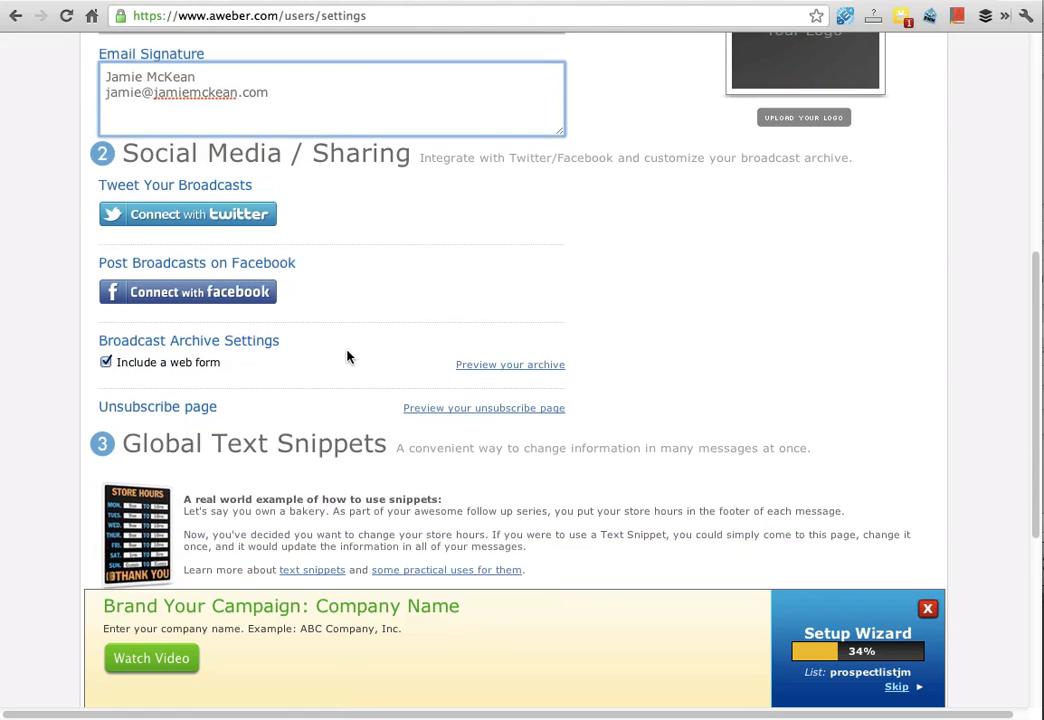
Step: Save the company branding and personalization settings for the list
scroll(347, 352, up, 4)
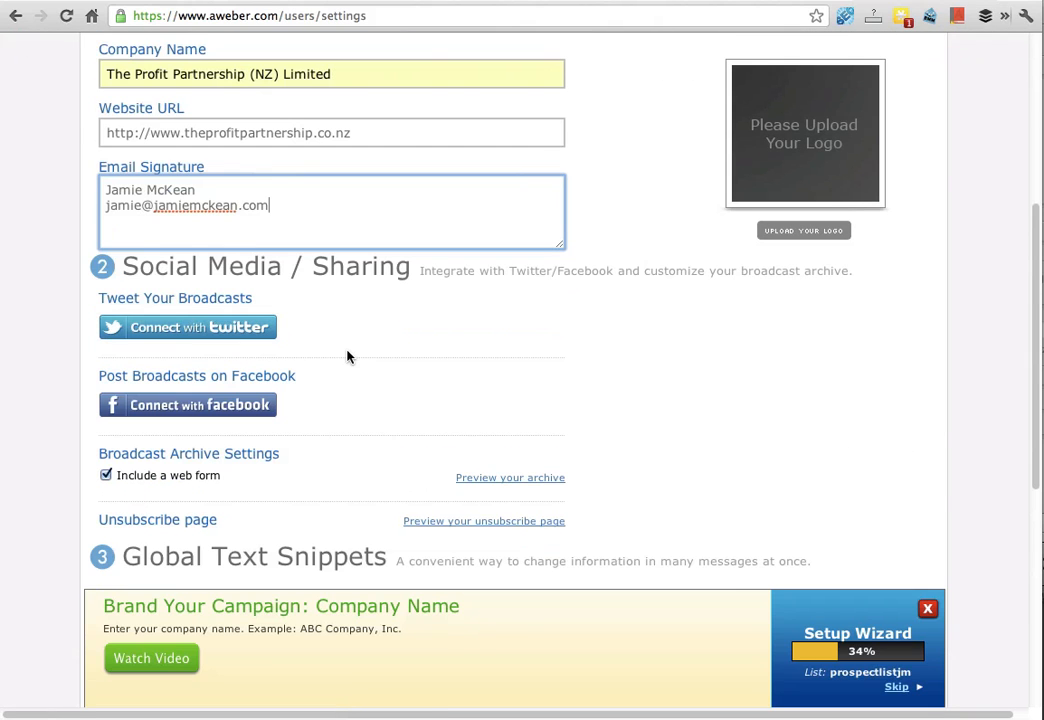
scroll(343, 300, up, 3)
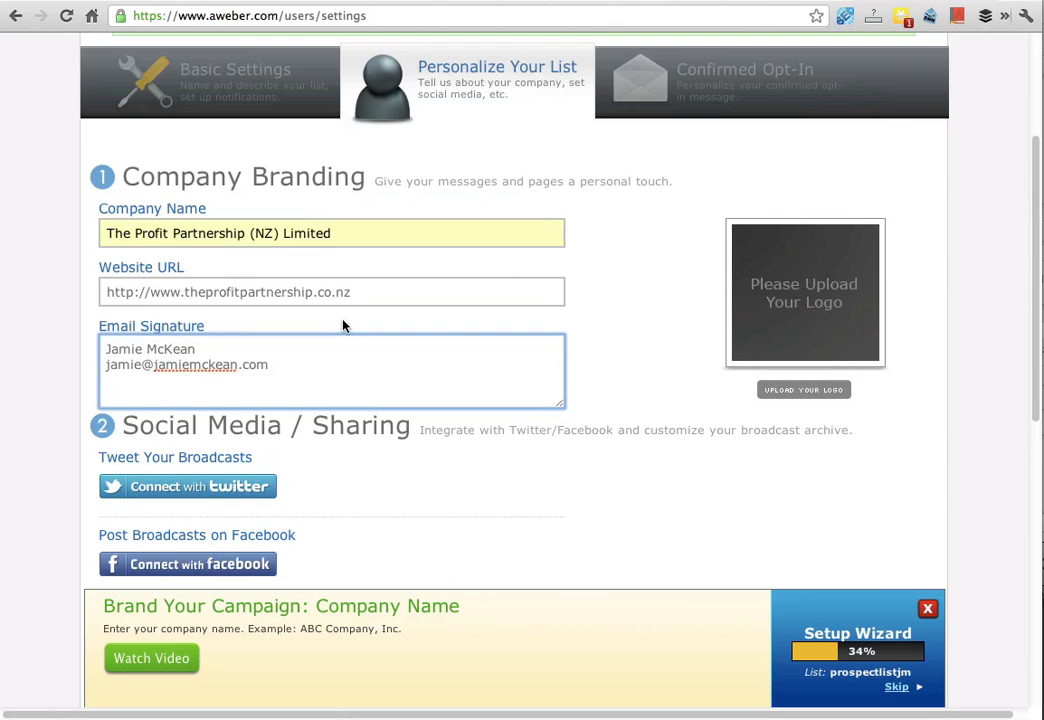
scroll(343, 325, down, 4)
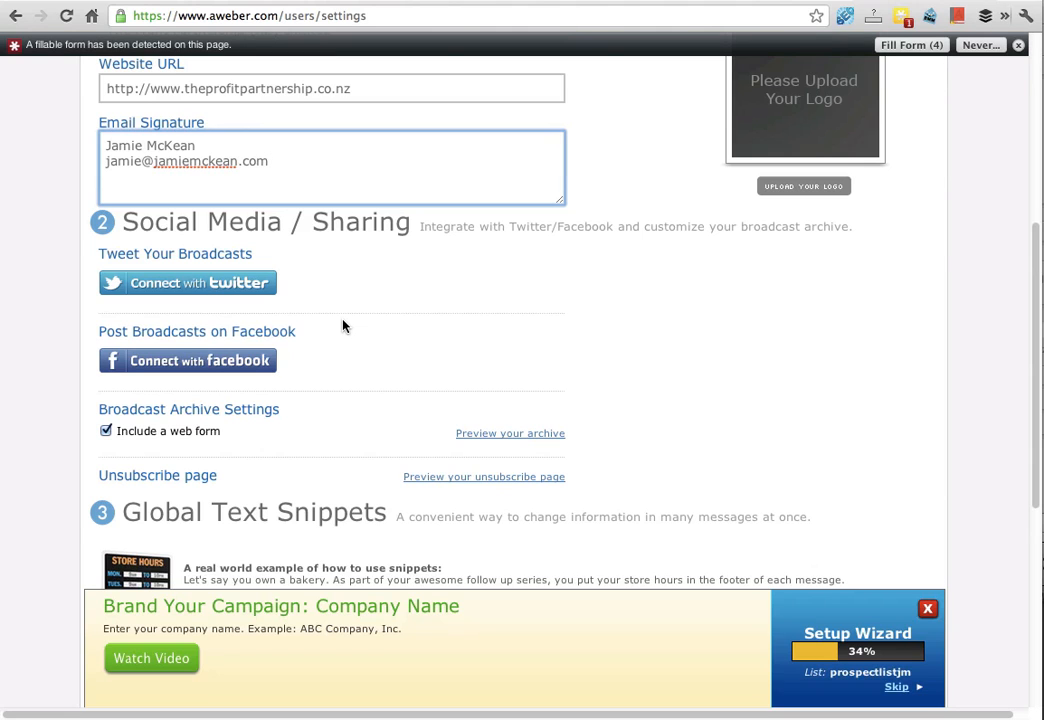
scroll(343, 325, down, 2)
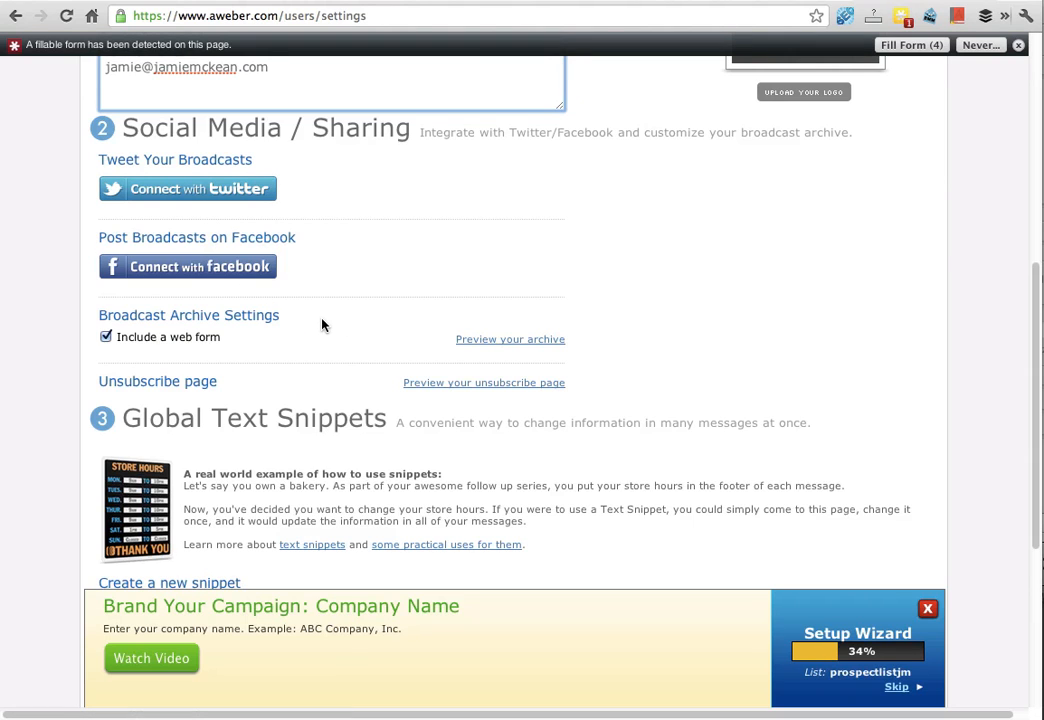
scroll(322, 325, down, 3)
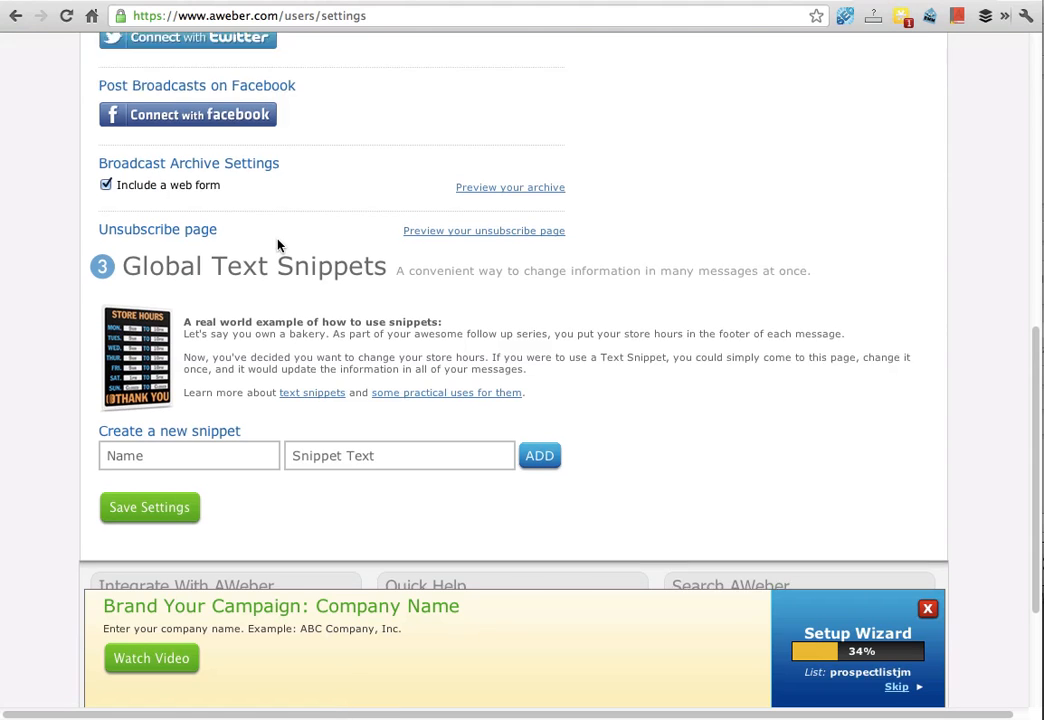
scroll(278, 245, down, 3)
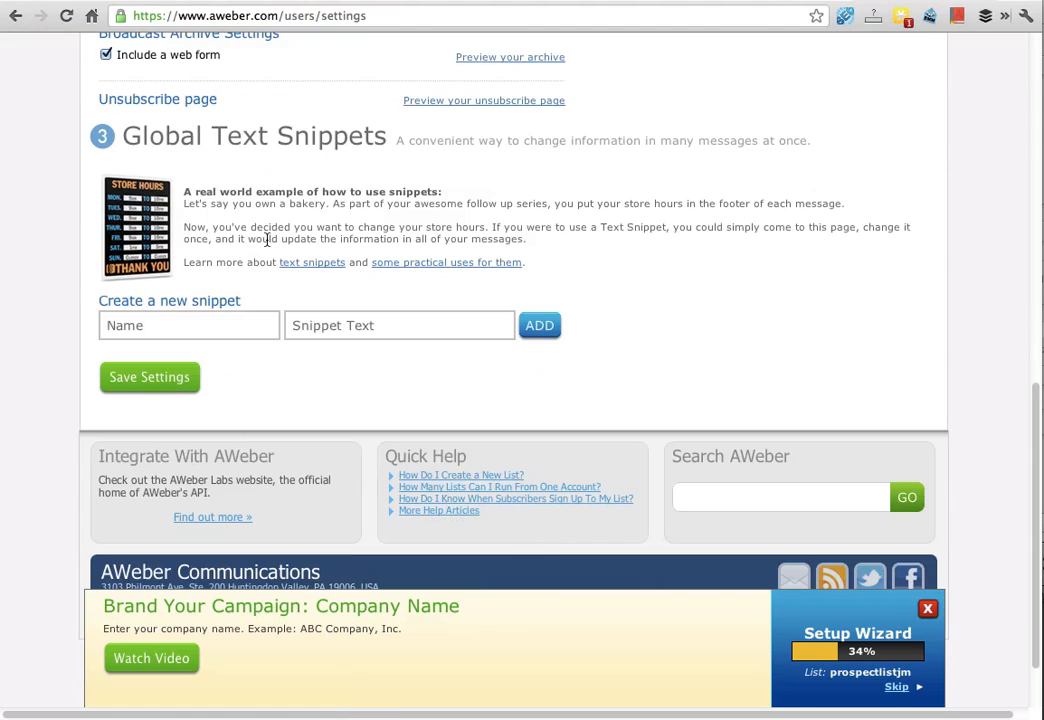
click(226, 318)
click(335, 322)
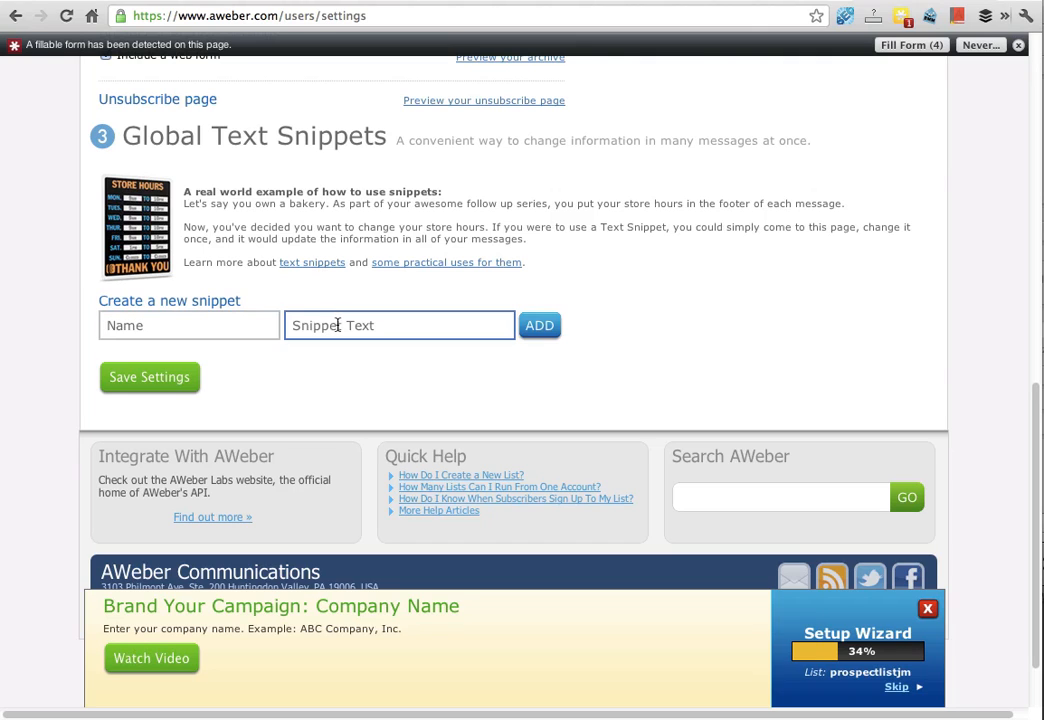
click(158, 377)
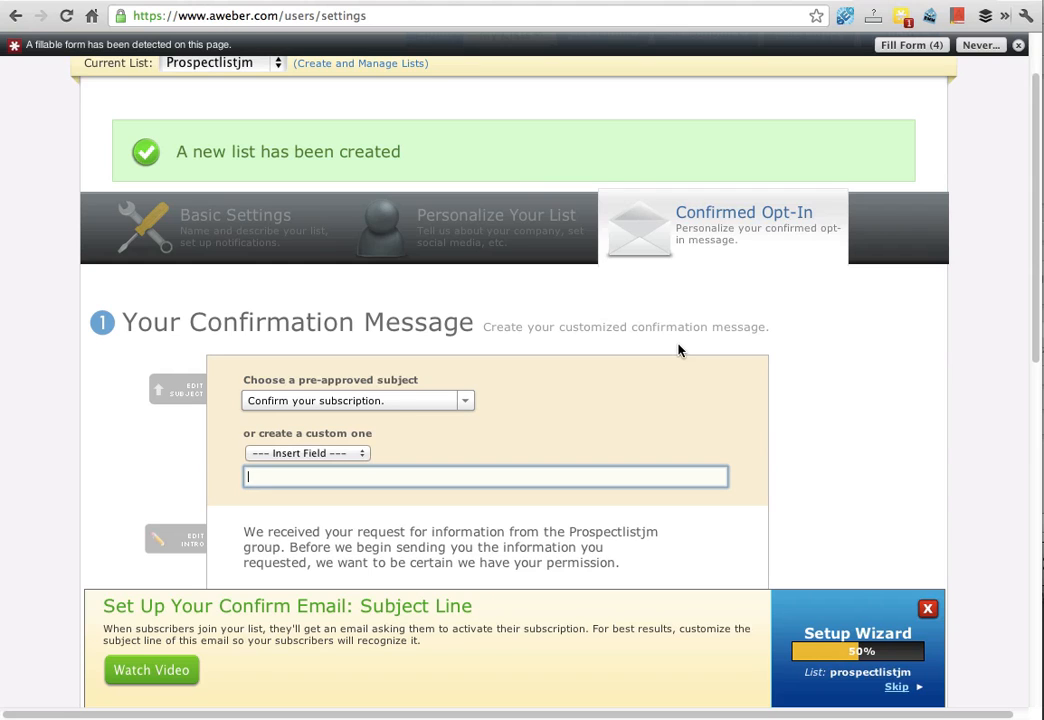
Step: Choose the pre-approved confirmation subject "Confirm your request for information."
scroll(678, 350, down, 1)
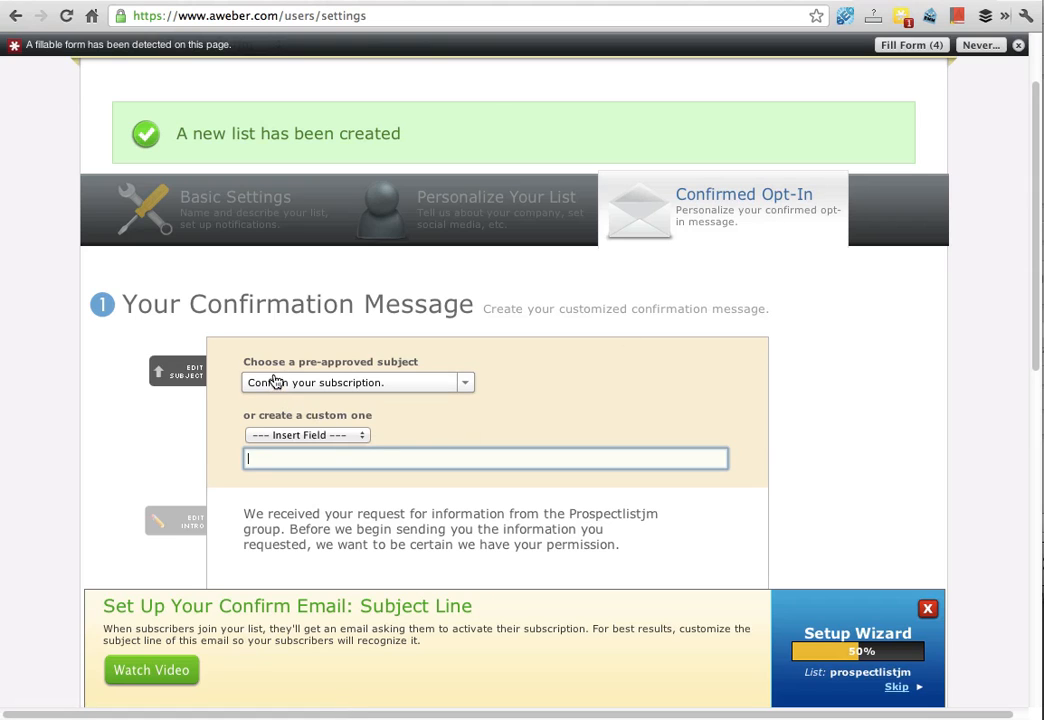
click(408, 385)
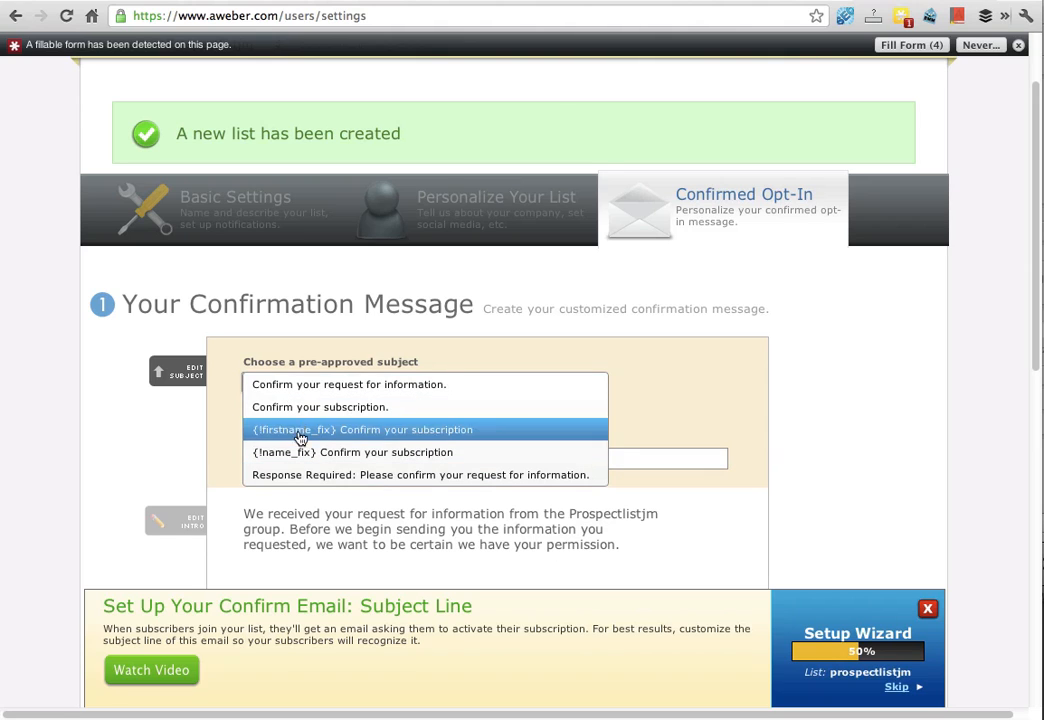
click(298, 393)
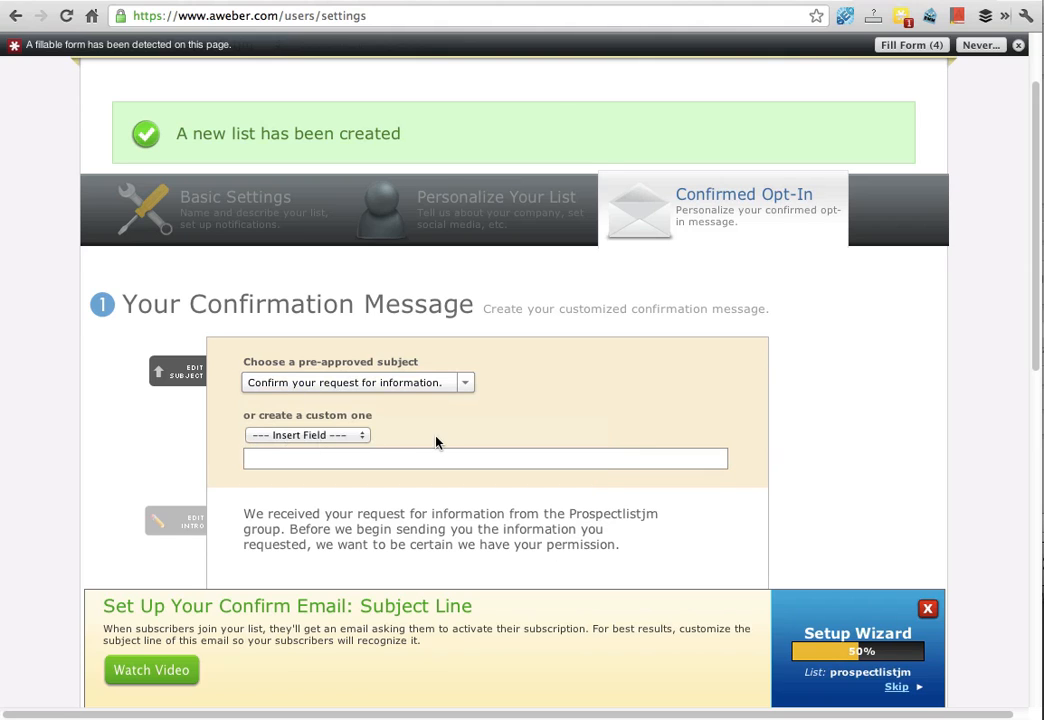
Step: Write a custom closing: "Thanks very much for signing up," then "Looking forward to keeping in touch," and the sender's first name
scroll(436, 438, down, 3)
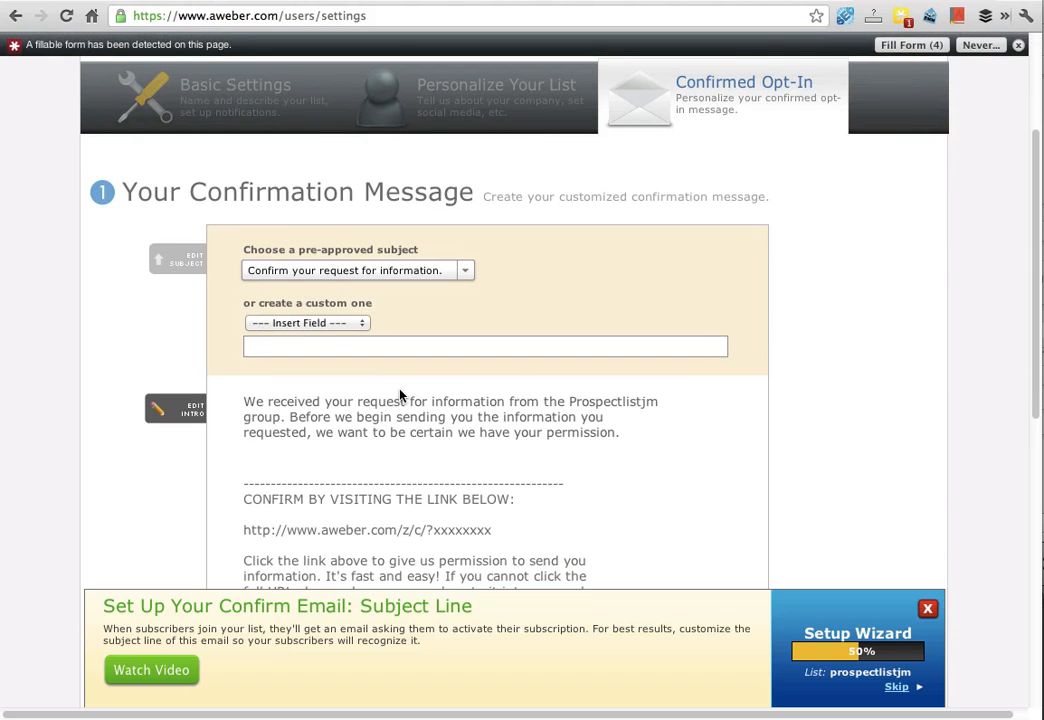
scroll(400, 396, down, 1)
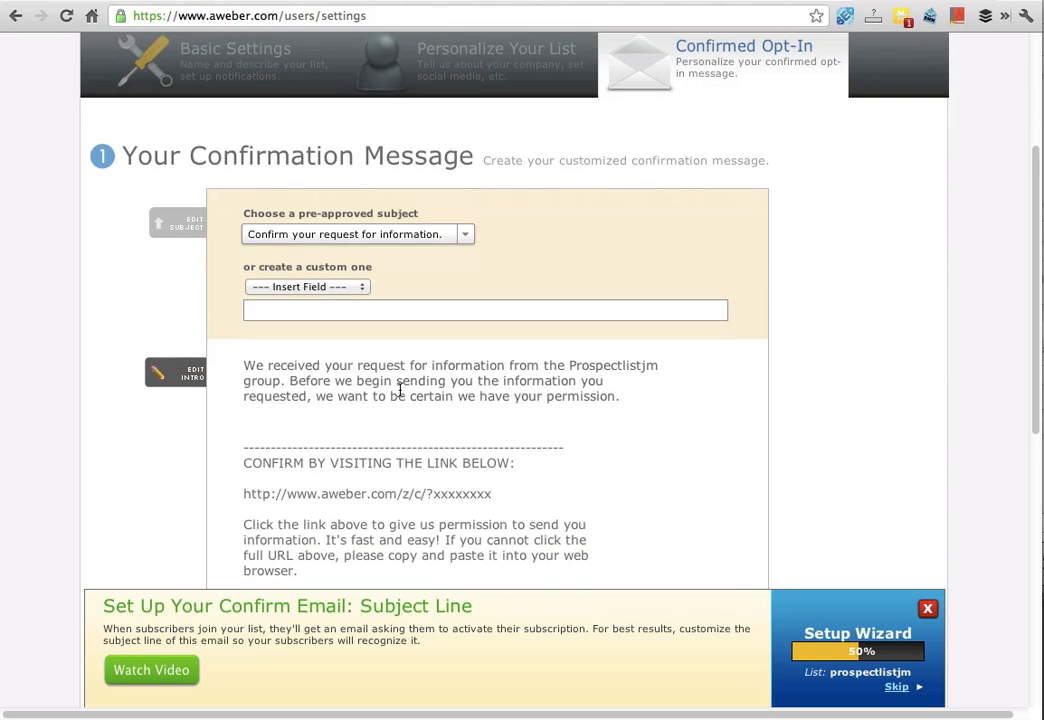
scroll(376, 433, down, 3)
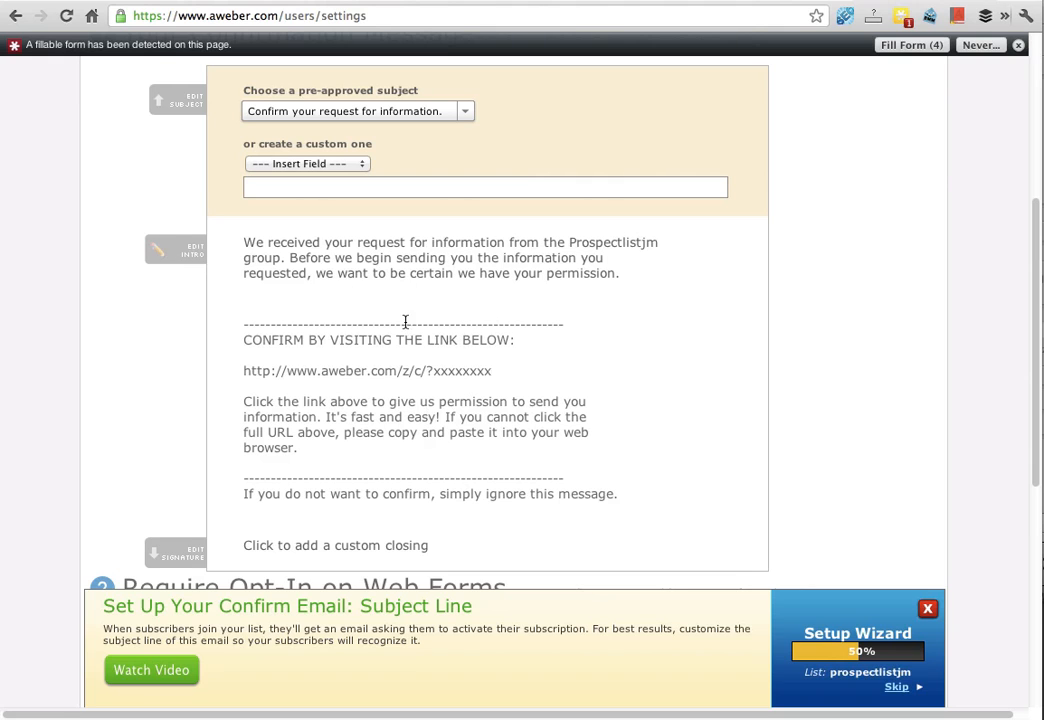
scroll(403, 343, down, 2)
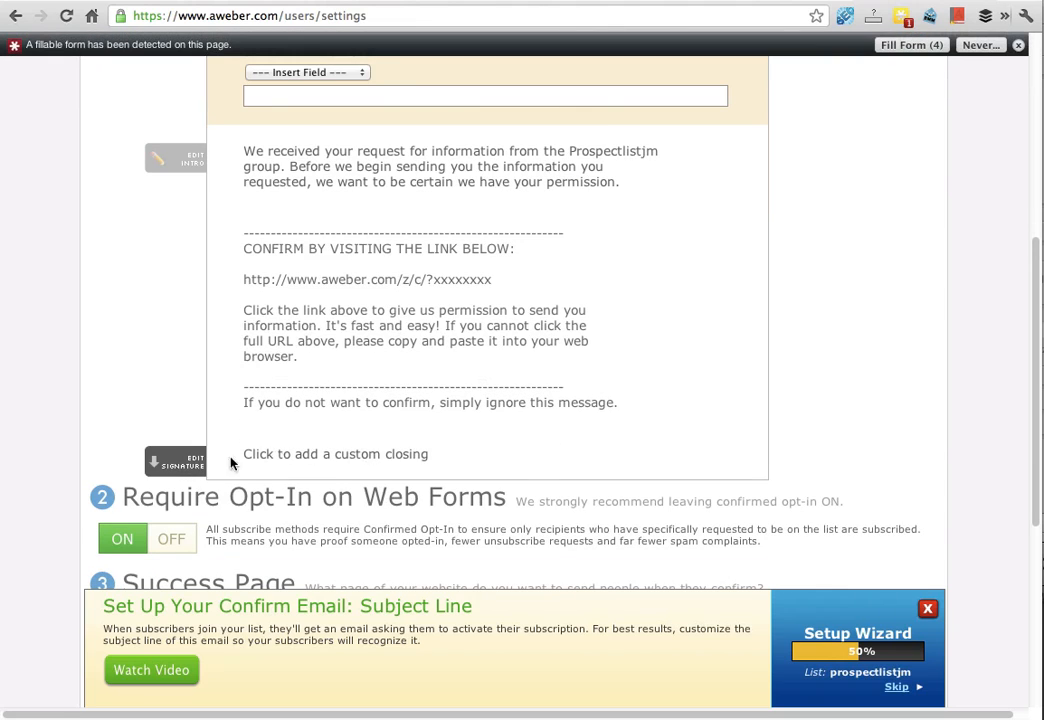
drag(247, 455, 451, 457)
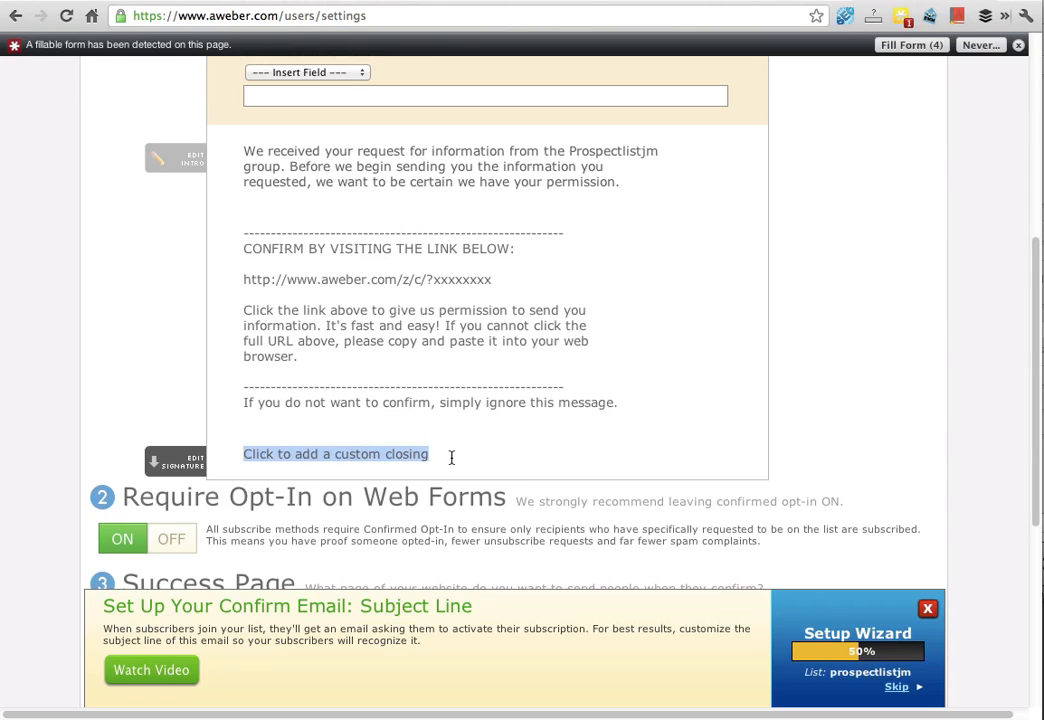
click(185, 463)
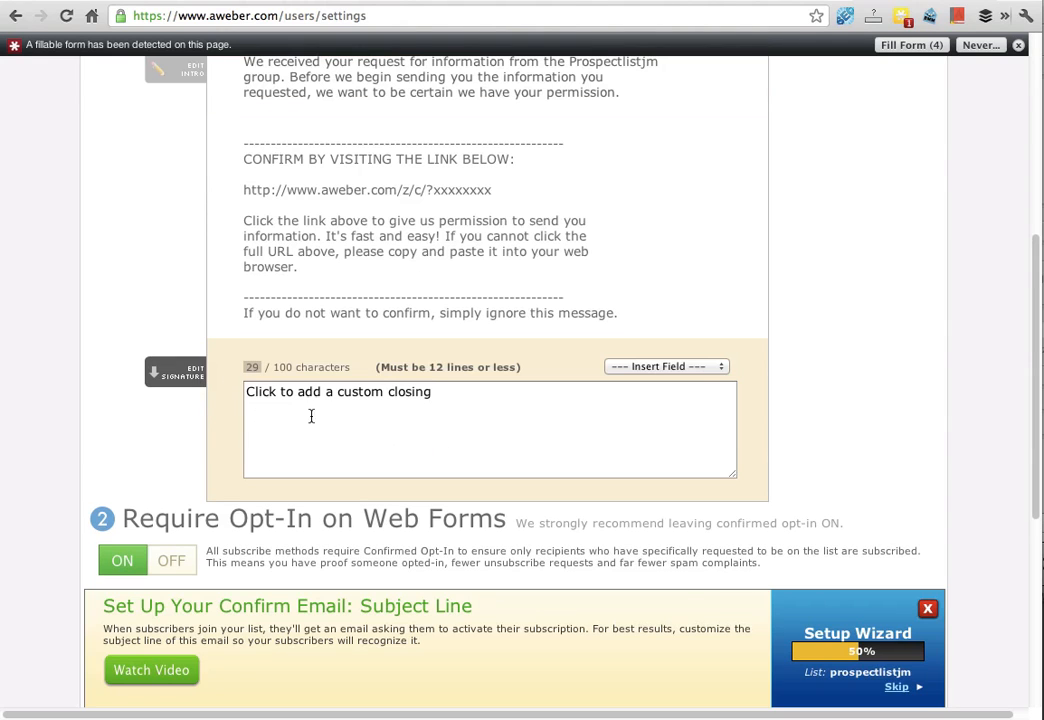
click(322, 396)
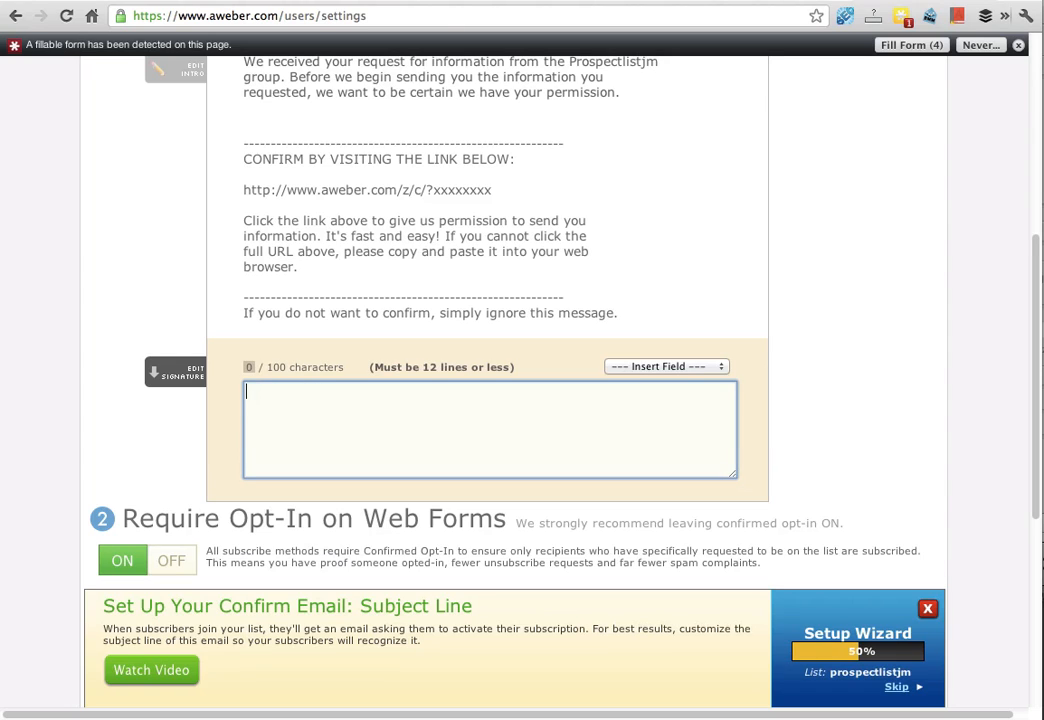
text(Thanks very much for )
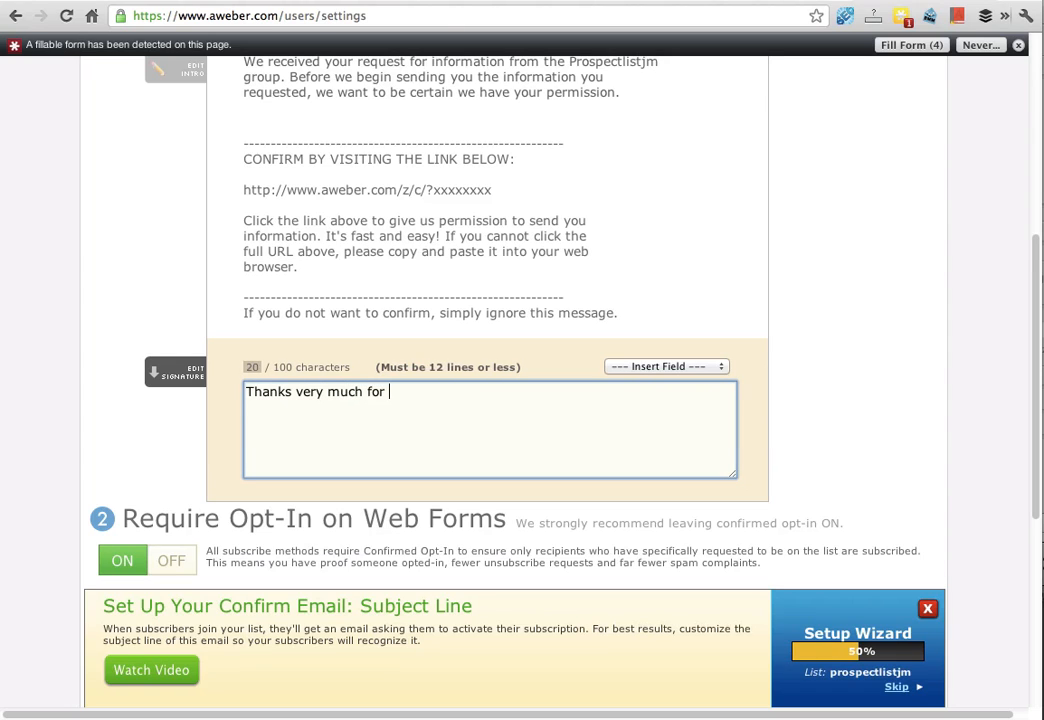
text(signuing up,Looking)
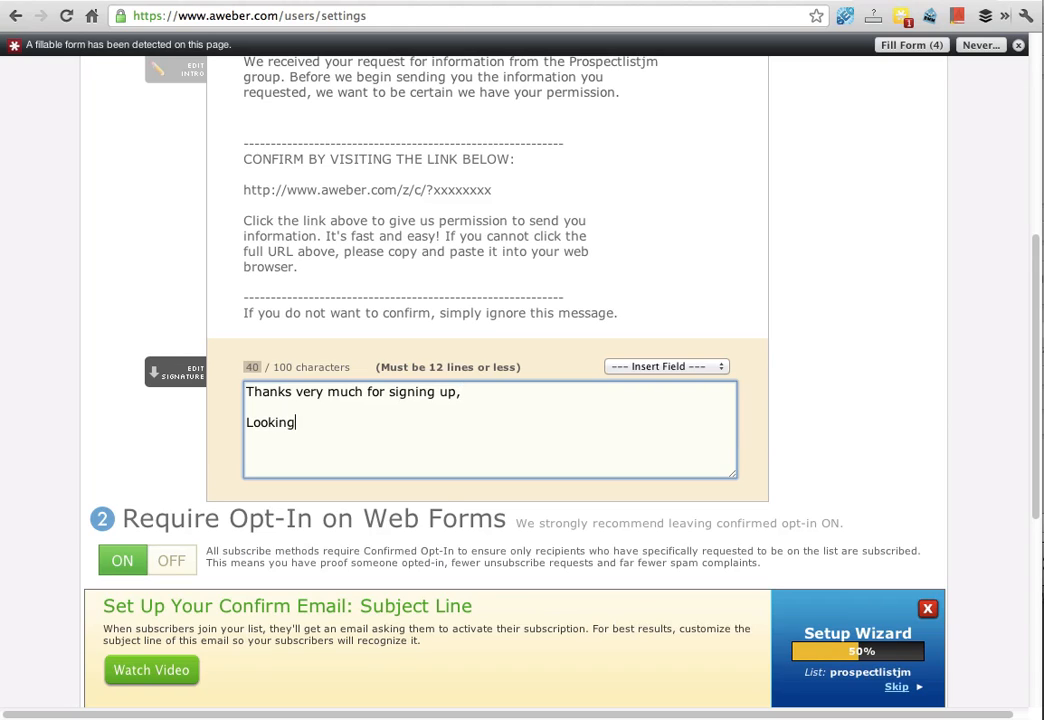
text( forward to keeping in touch,)
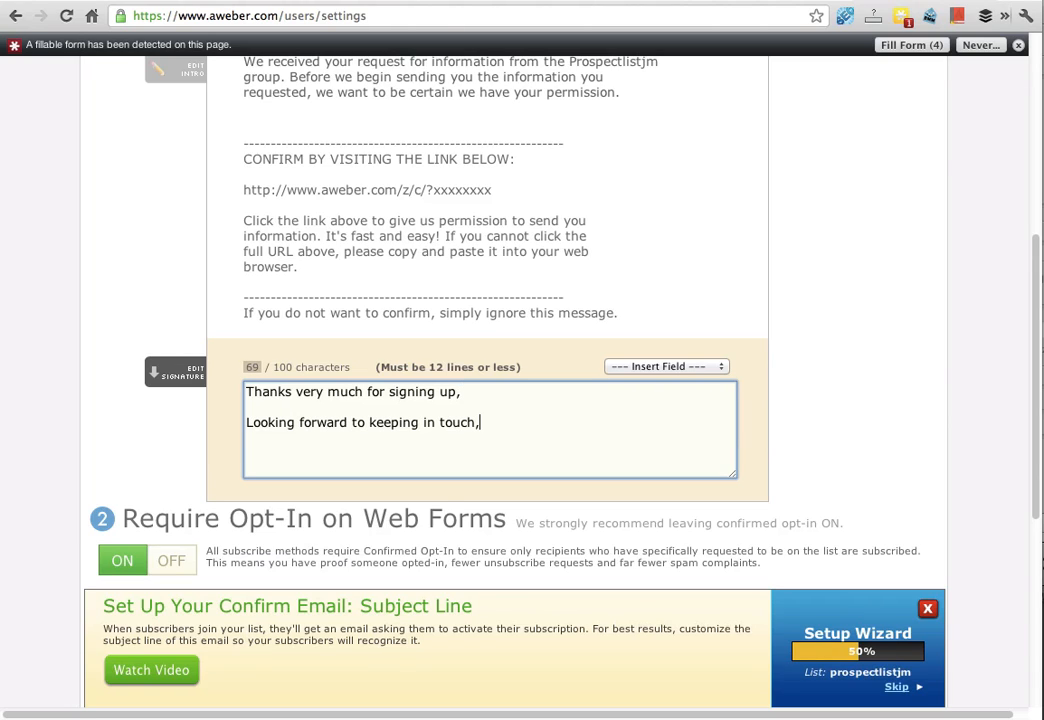
key(Return)
text(Jamie)
Step: Insert the {!firstname} field after "signing up" in the custom closing
click(643, 367)
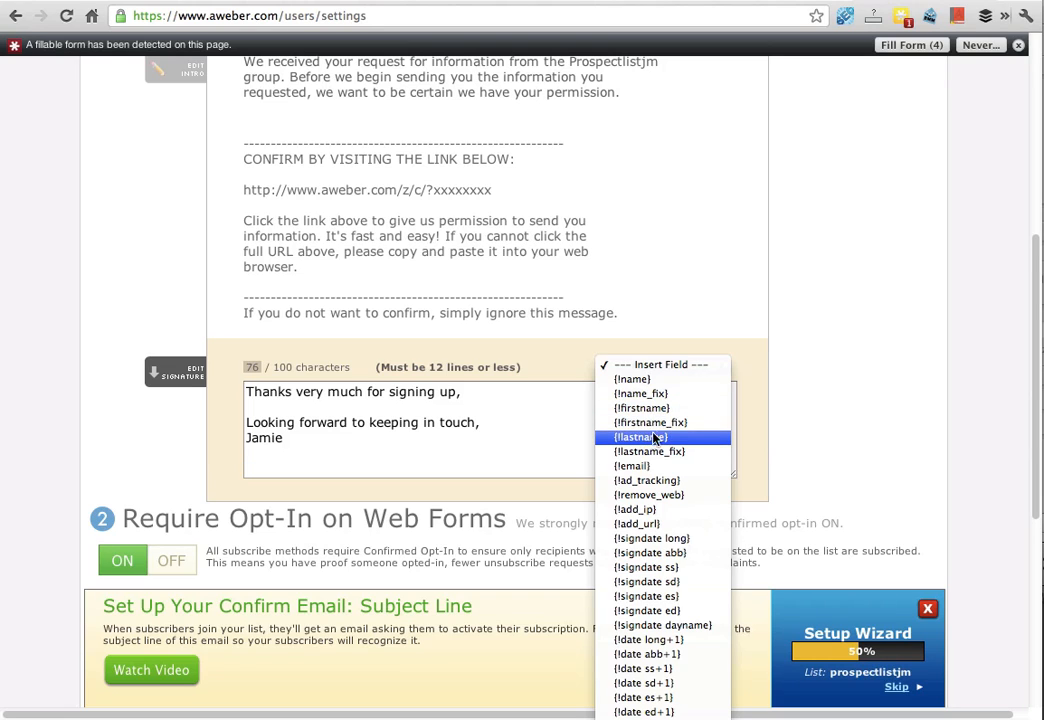
click(531, 419)
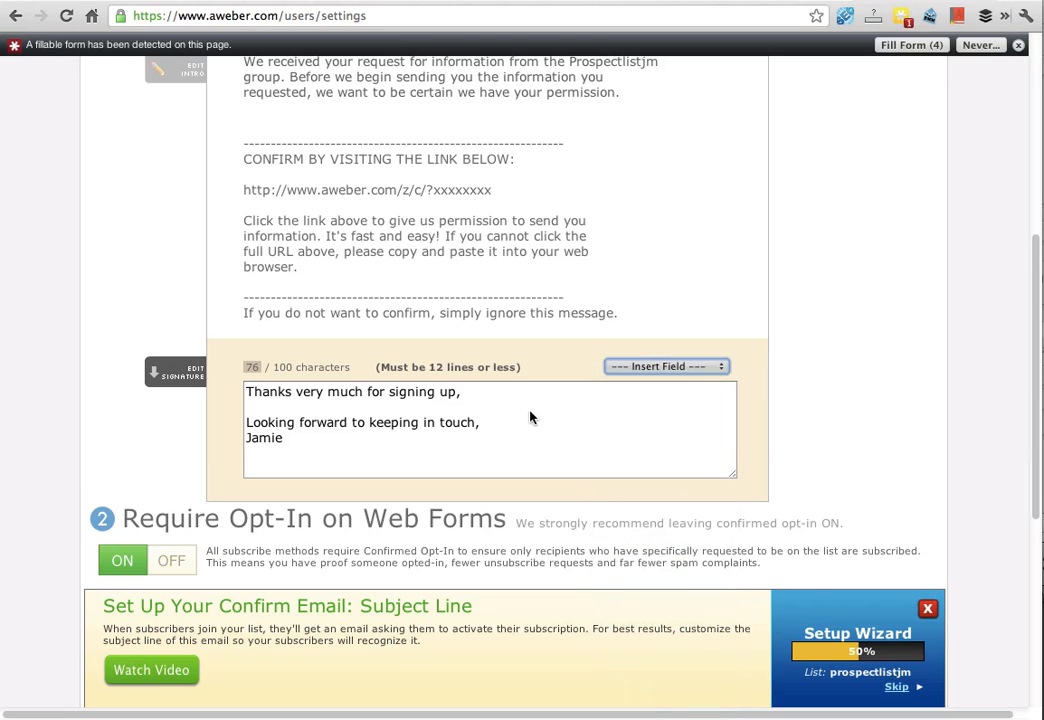
click(456, 391)
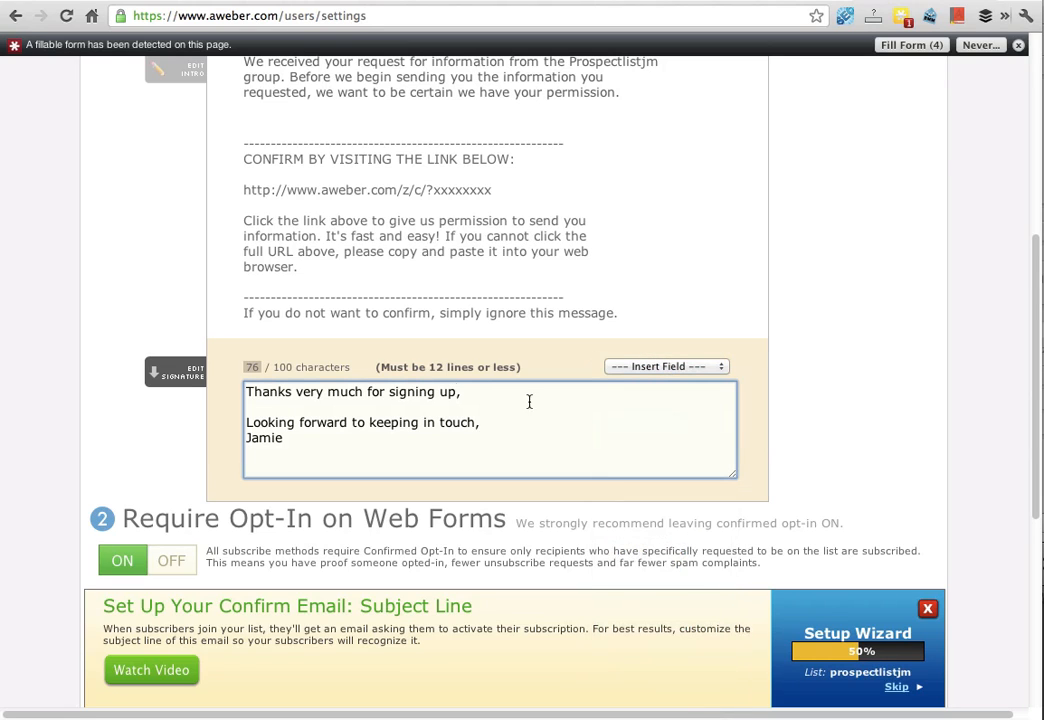
click(634, 368)
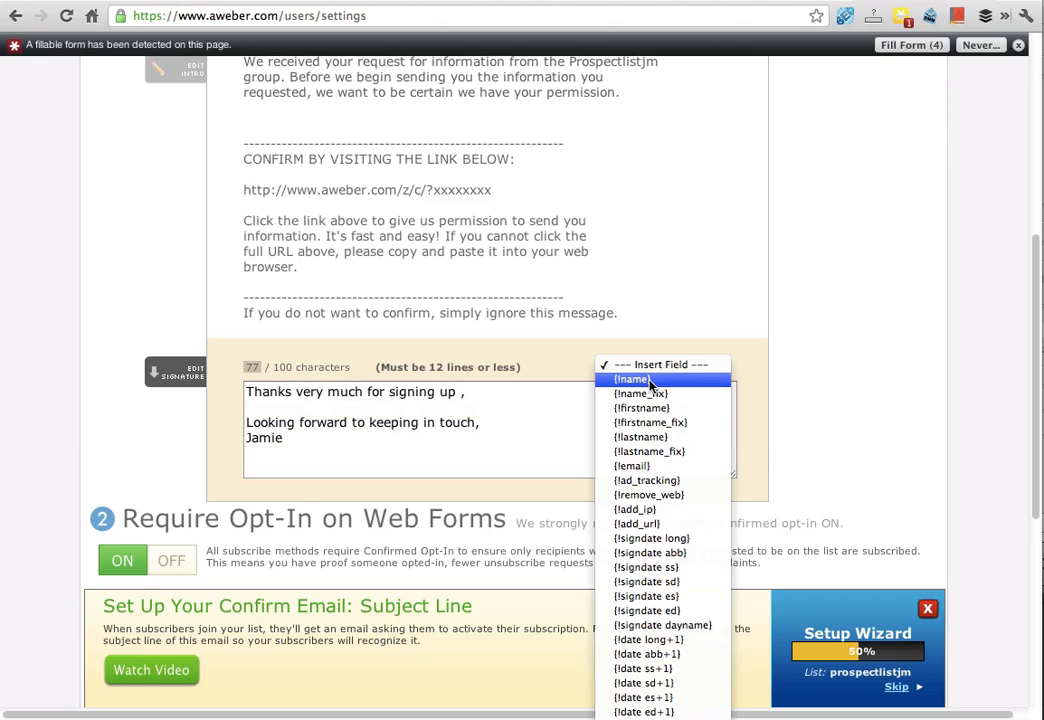
click(651, 409)
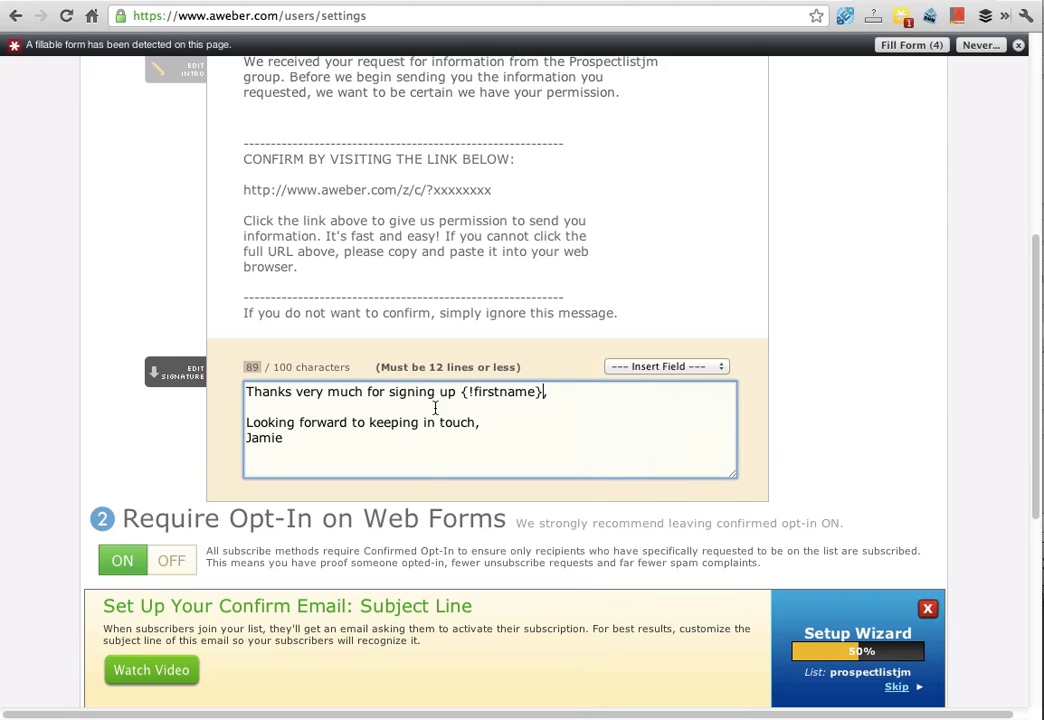
scroll(133, 349, down, 5)
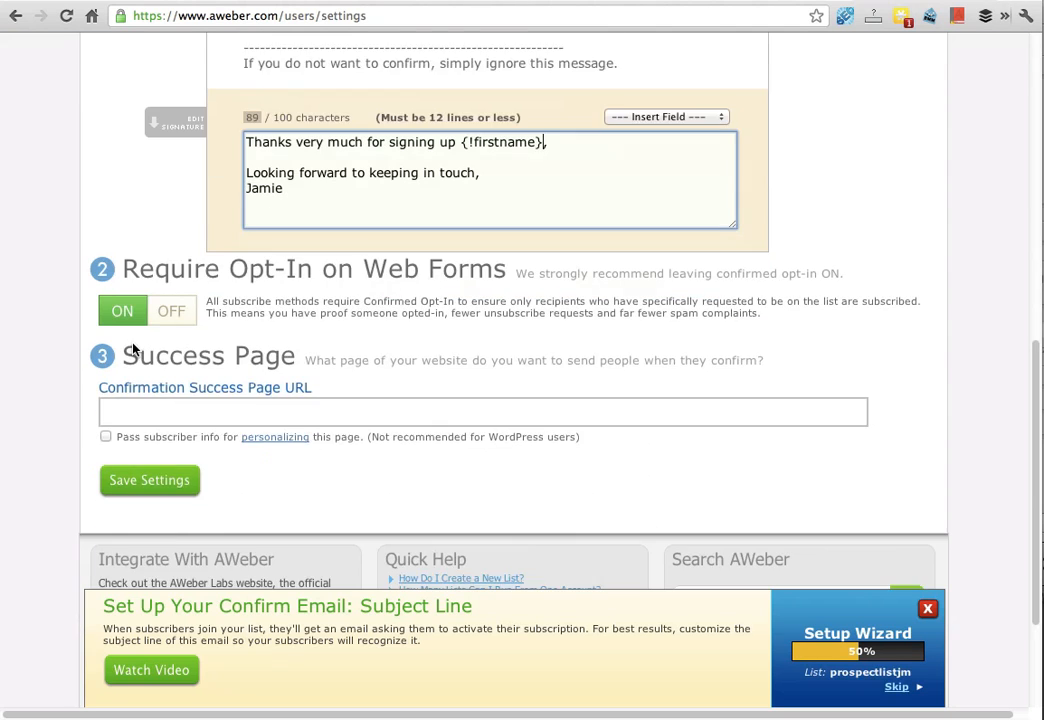
scroll(133, 349, down, 1)
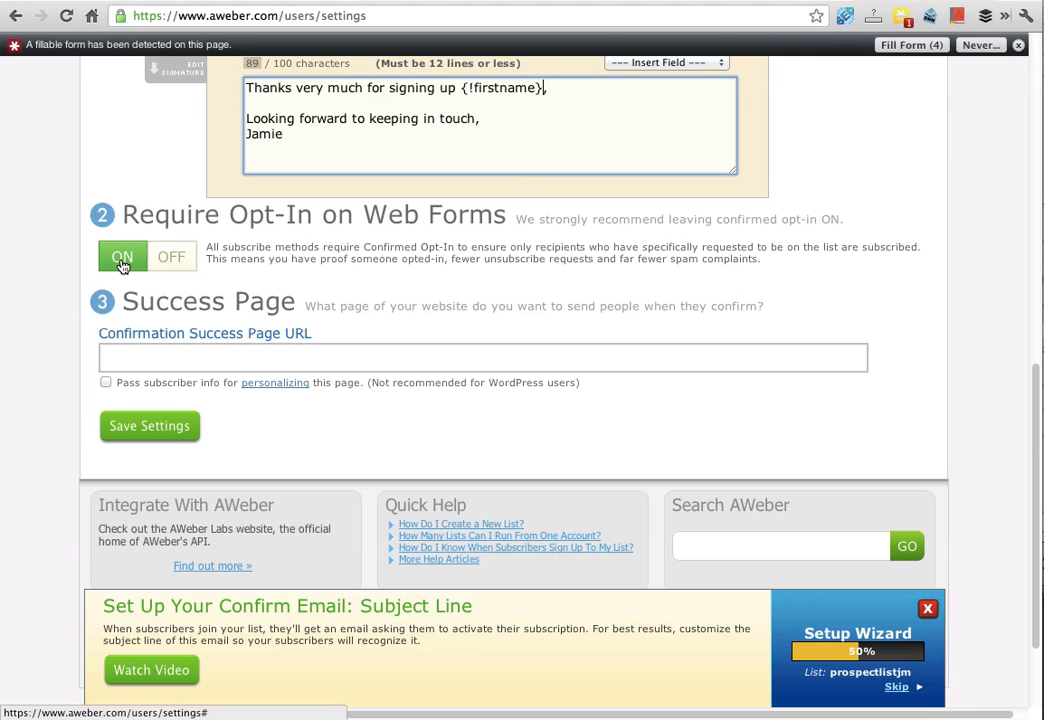
click(136, 367)
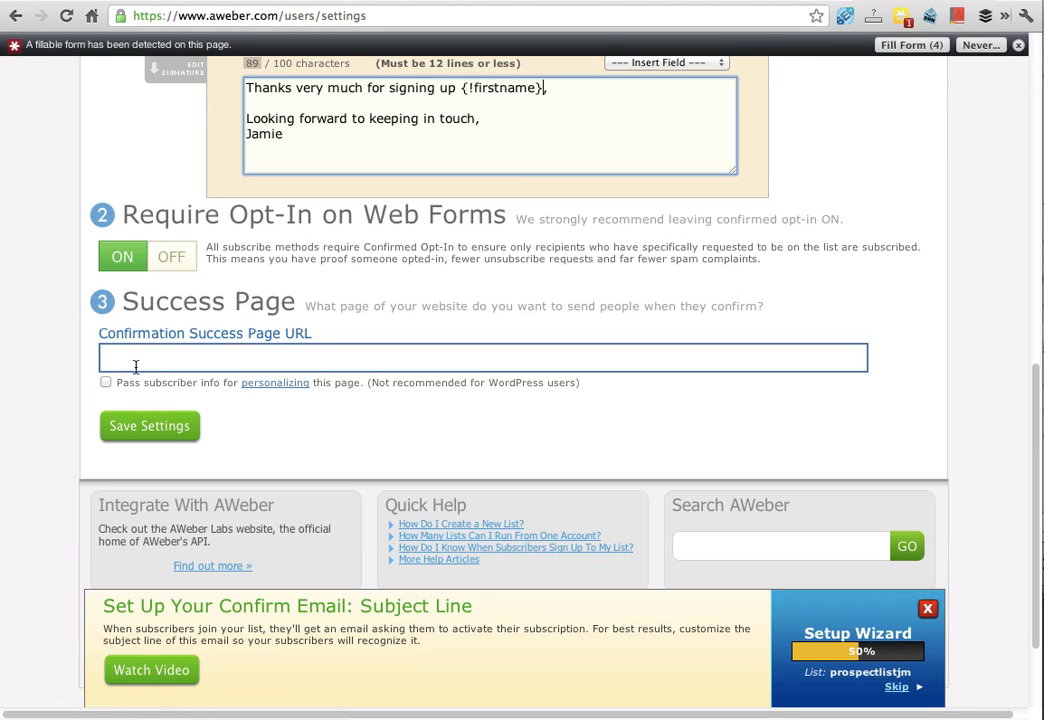
click(136, 367)
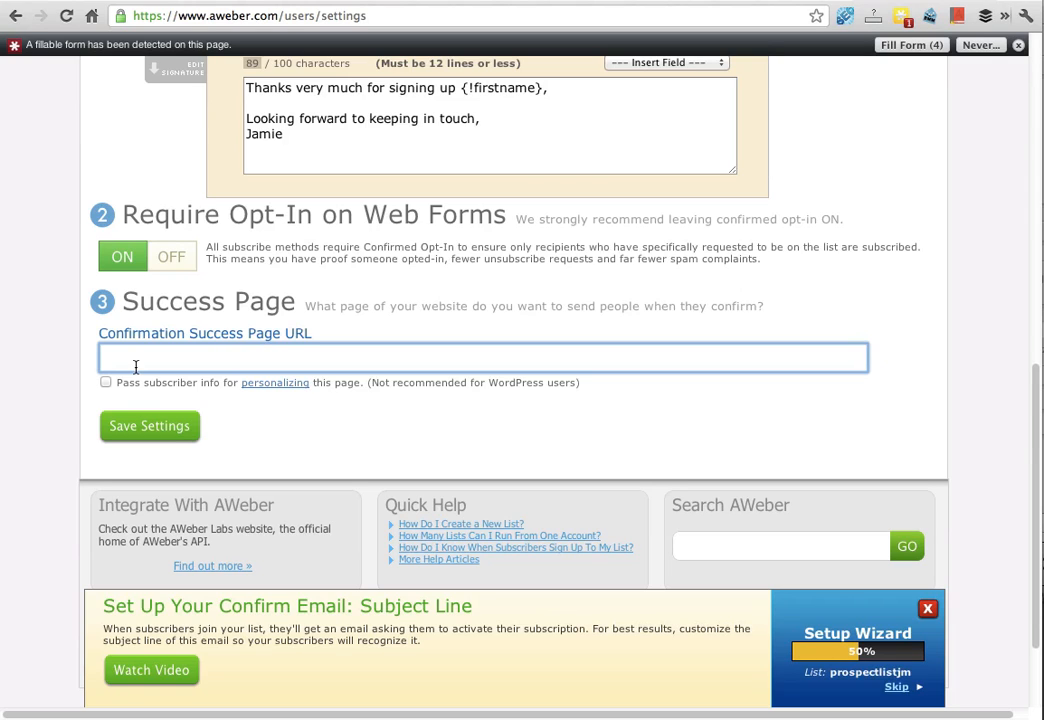
text(http://theprofitpartnership.co.nz)
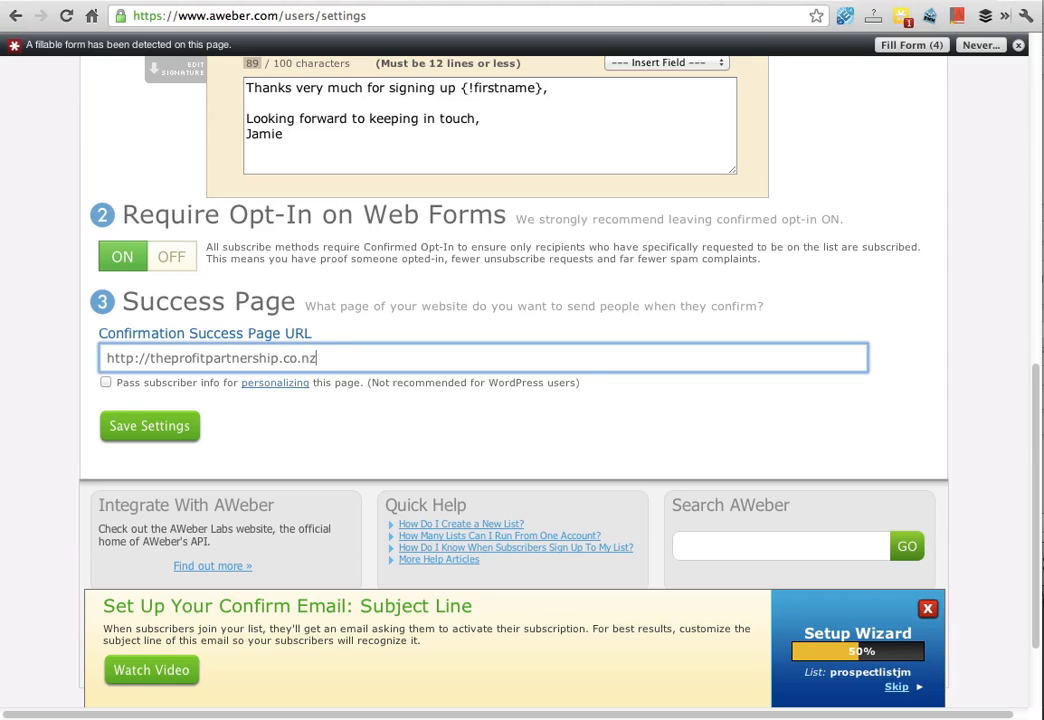
text(/thankyou)
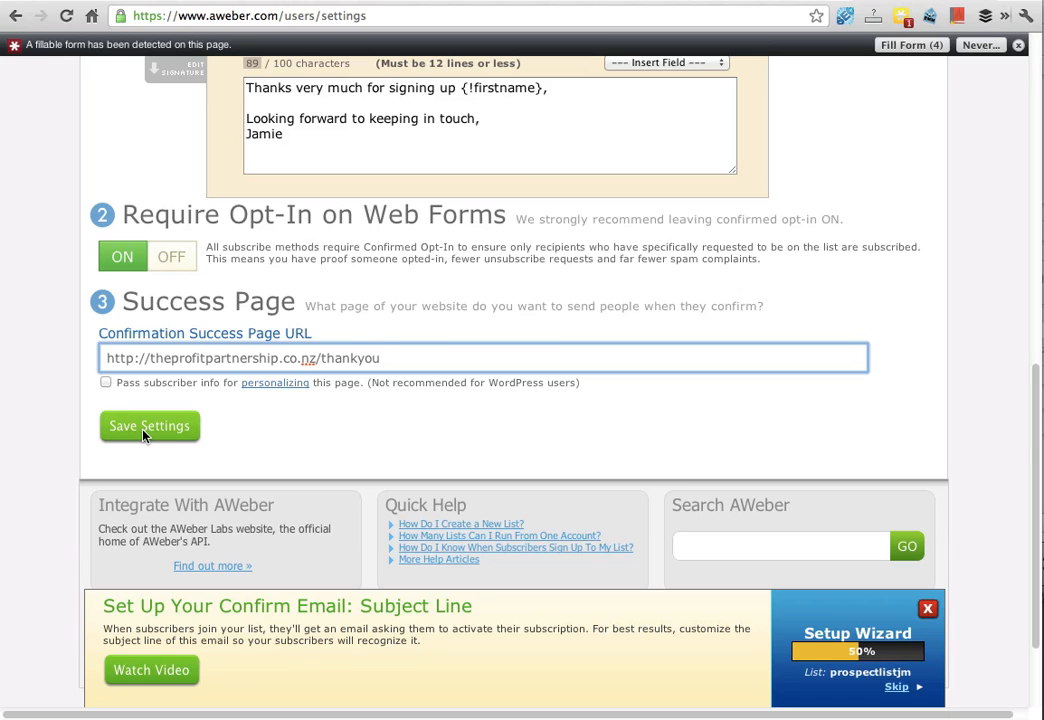
Step: Save the confirmed opt-in settings
click(291, 441)
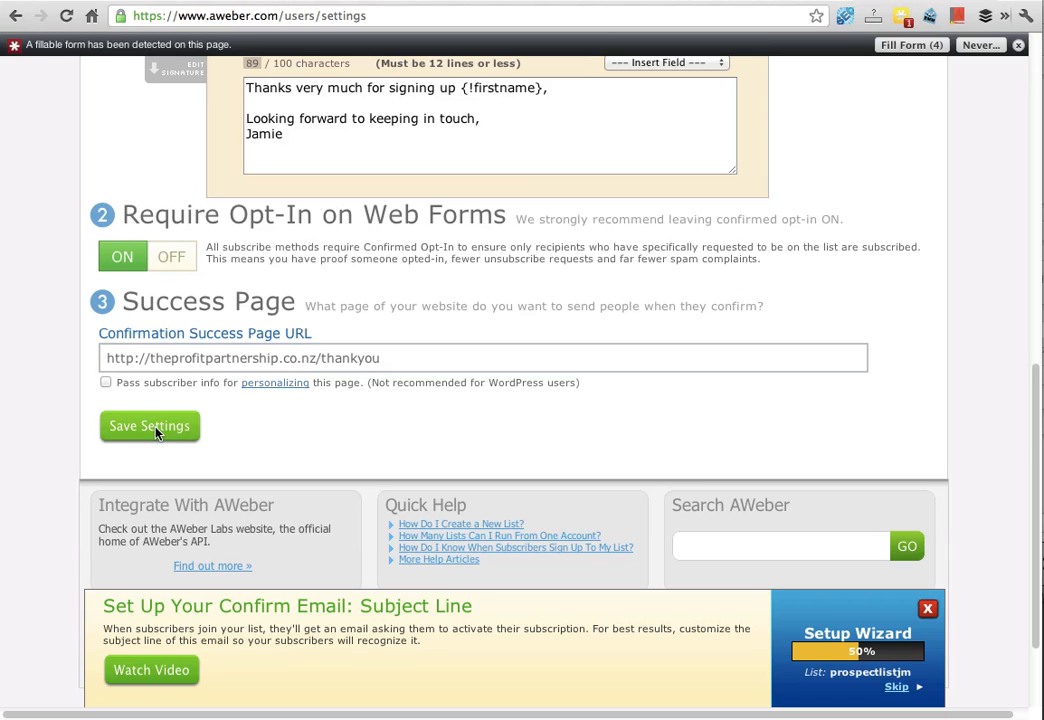
click(175, 352)
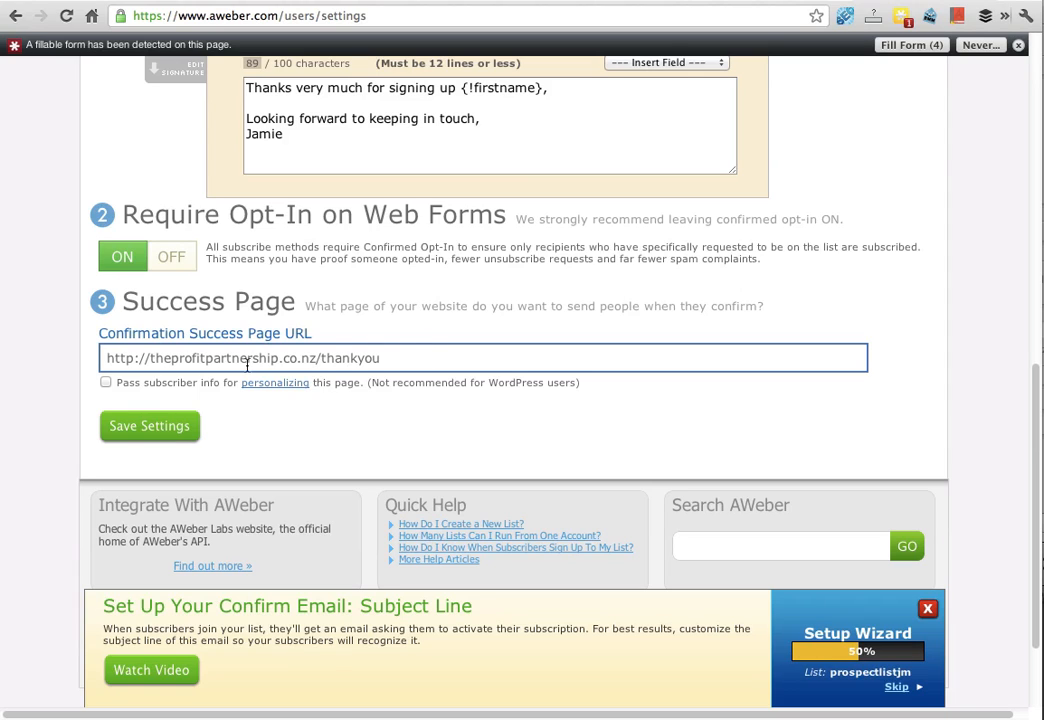
click(190, 432)
click(160, 428)
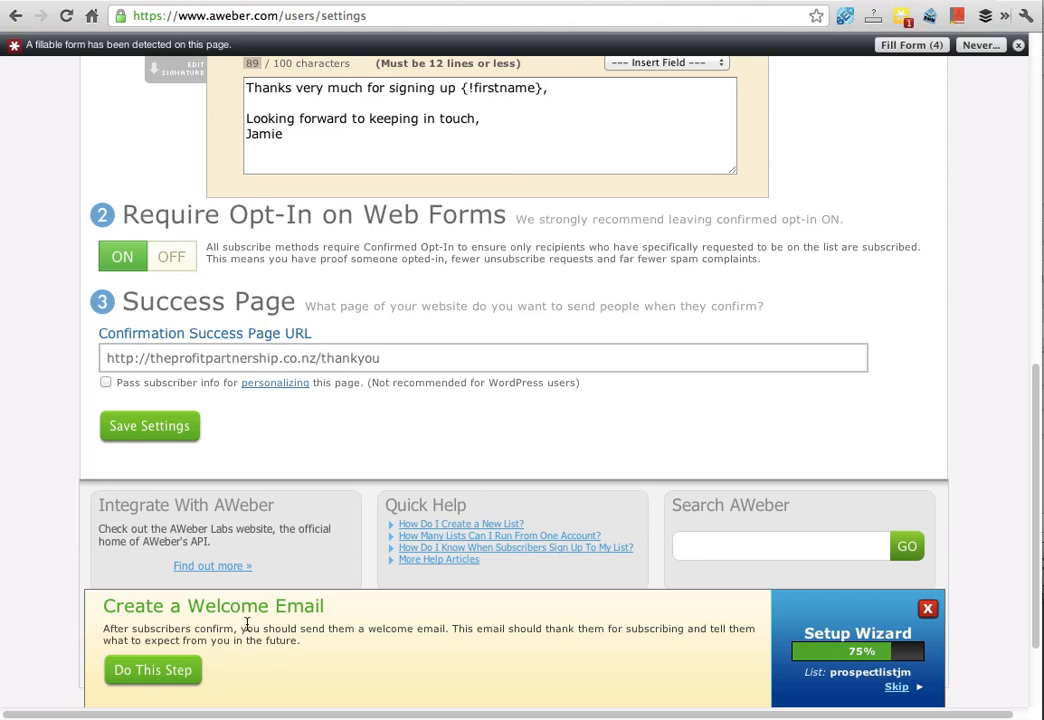
Step: Check the lists available in the current list selector
scroll(478, 466, up, 10)
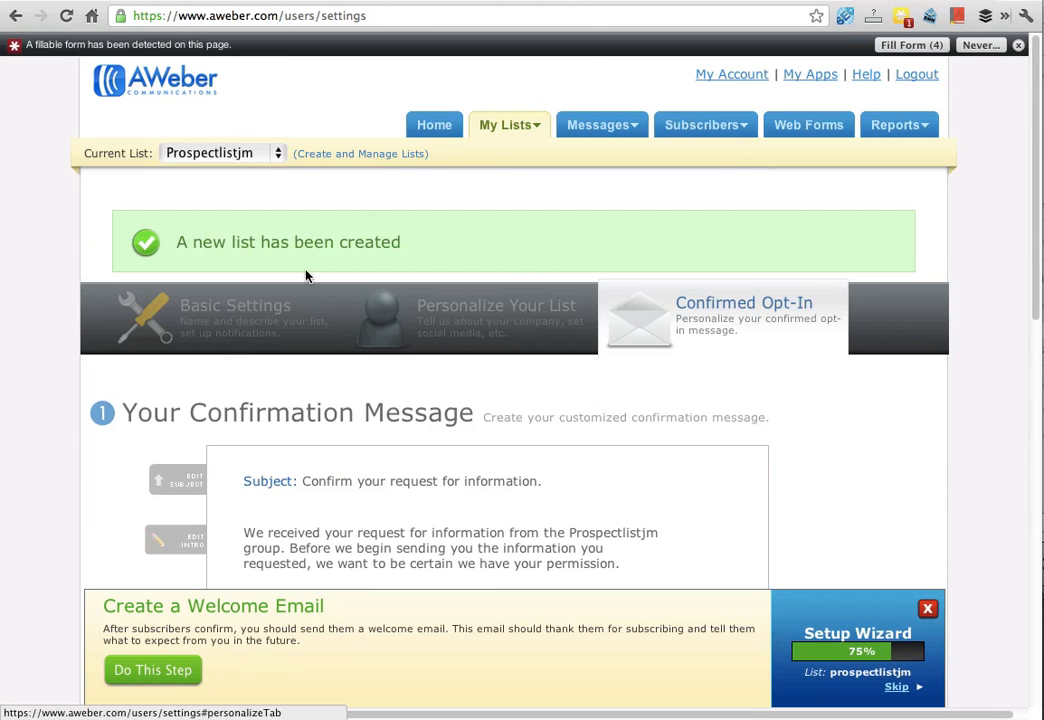
click(227, 155)
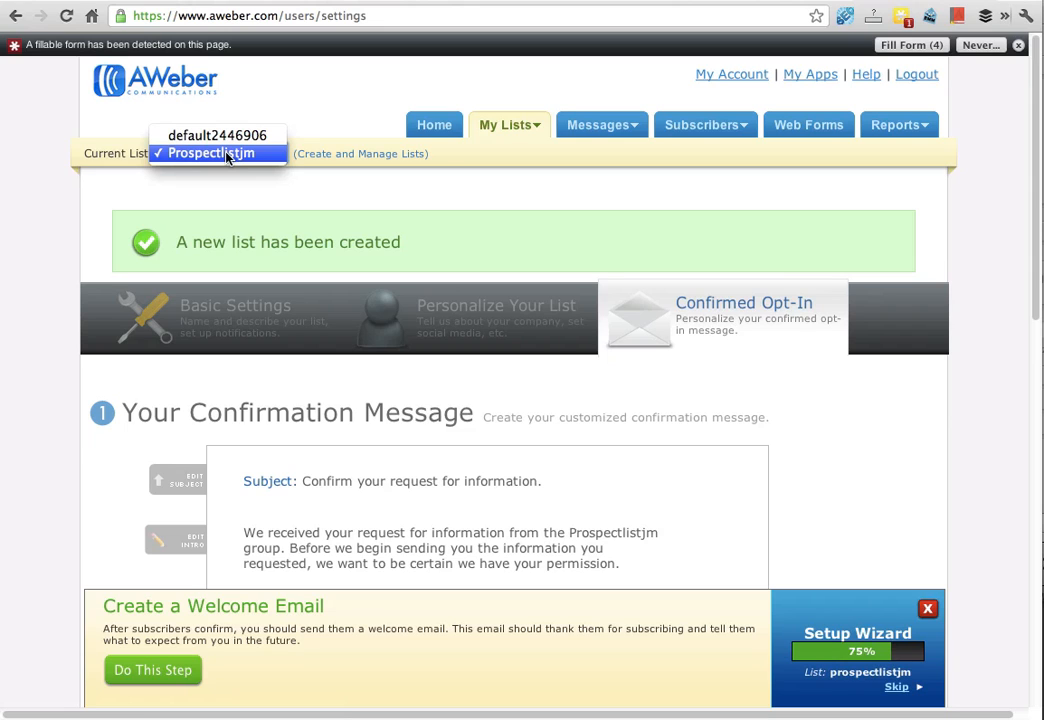
click(227, 155)
click(227, 155)
click(227, 155)
click(227, 155)
click(227, 155)
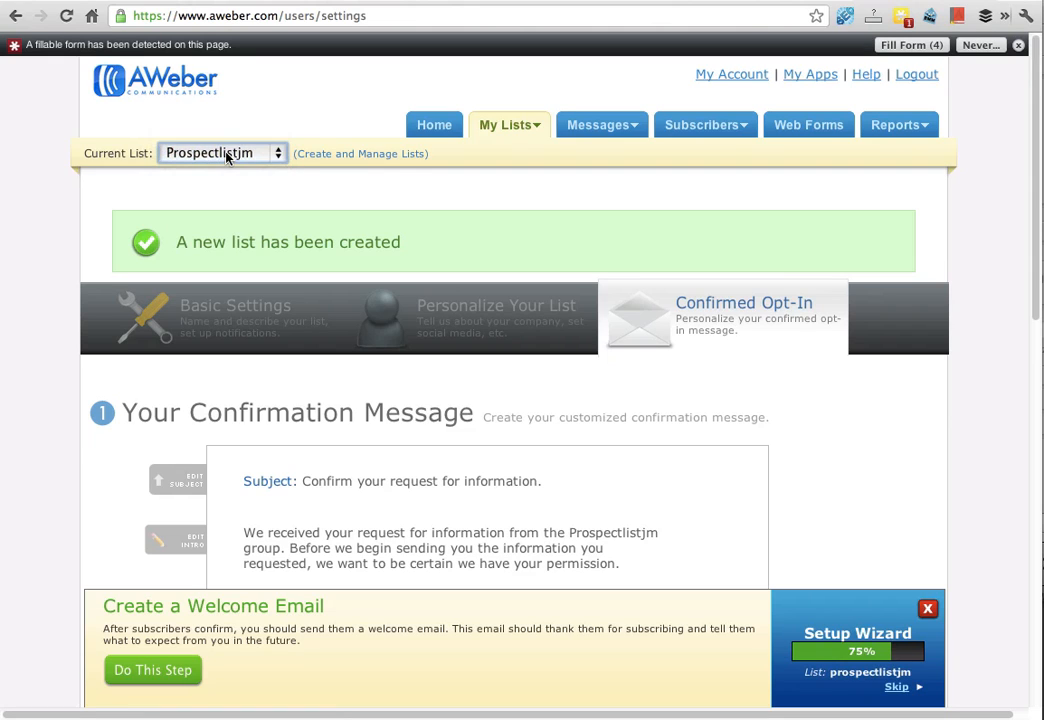